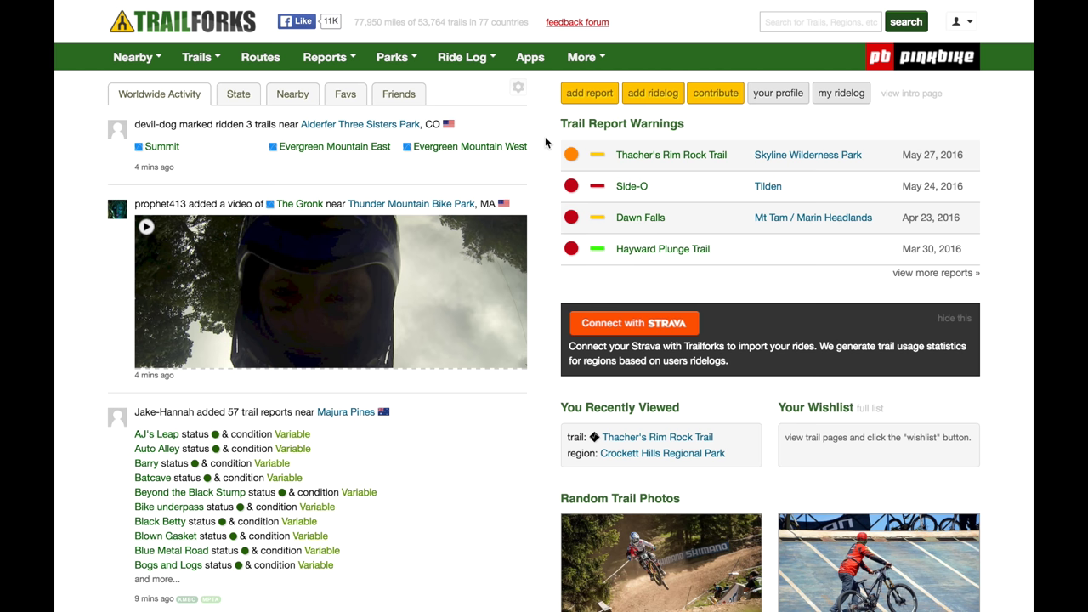
# - Search for Crockett Hills and open the Crockett Hills Regional Park trail page
pyautogui.click(820, 22)
pyautogui.write('Crockett')
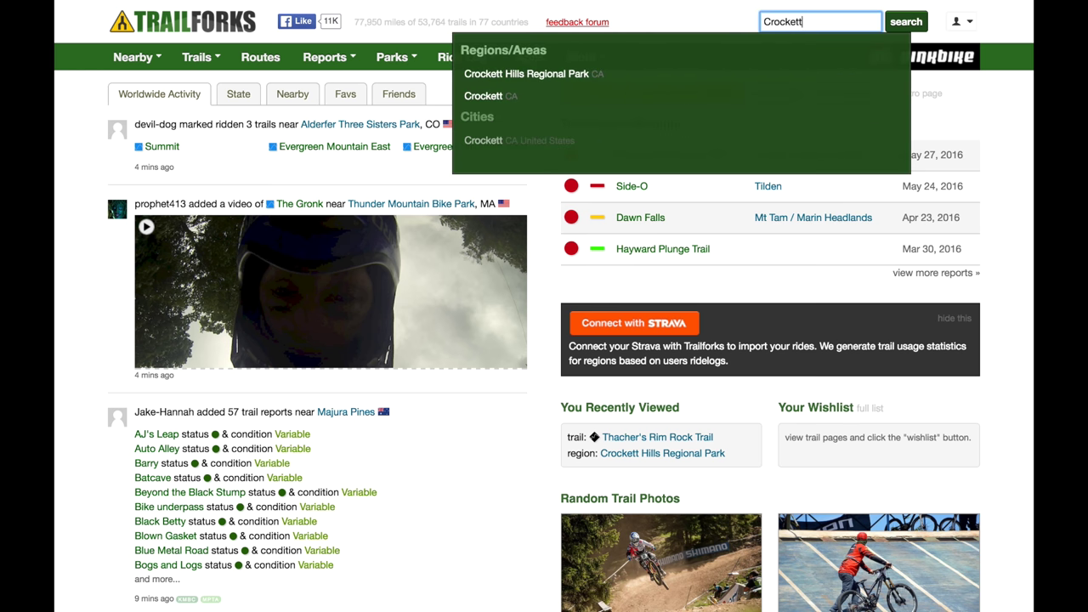
pyautogui.write(' Trails')
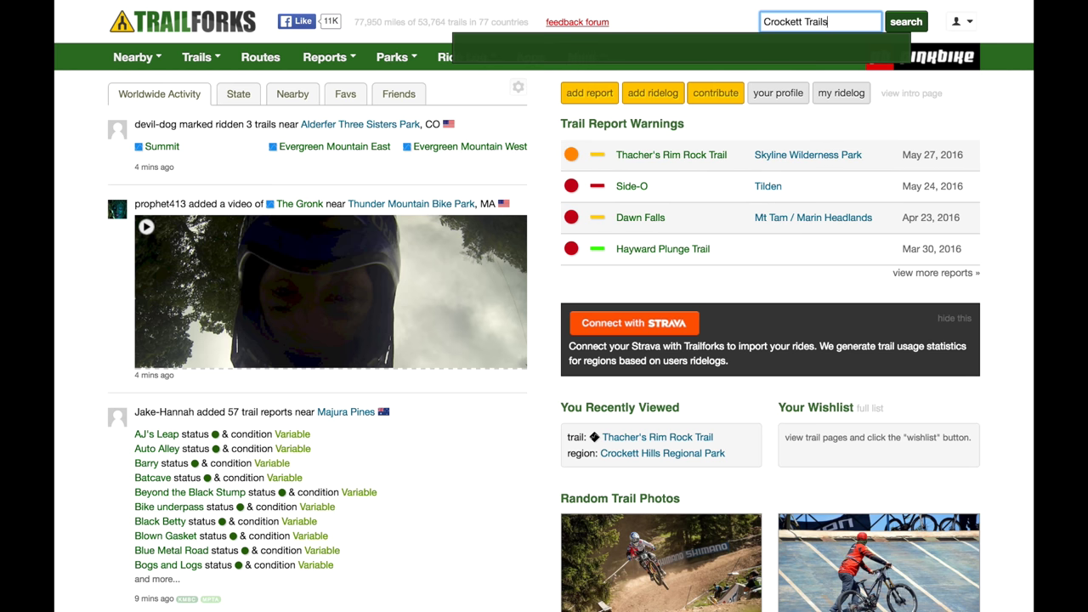
pyautogui.press('BackSpace')
pyautogui.press('BackSpace')
pyautogui.press('BackSpace')
pyautogui.press('BackSpace')
pyautogui.press('BackSpace')
pyautogui.press('BackSpace')
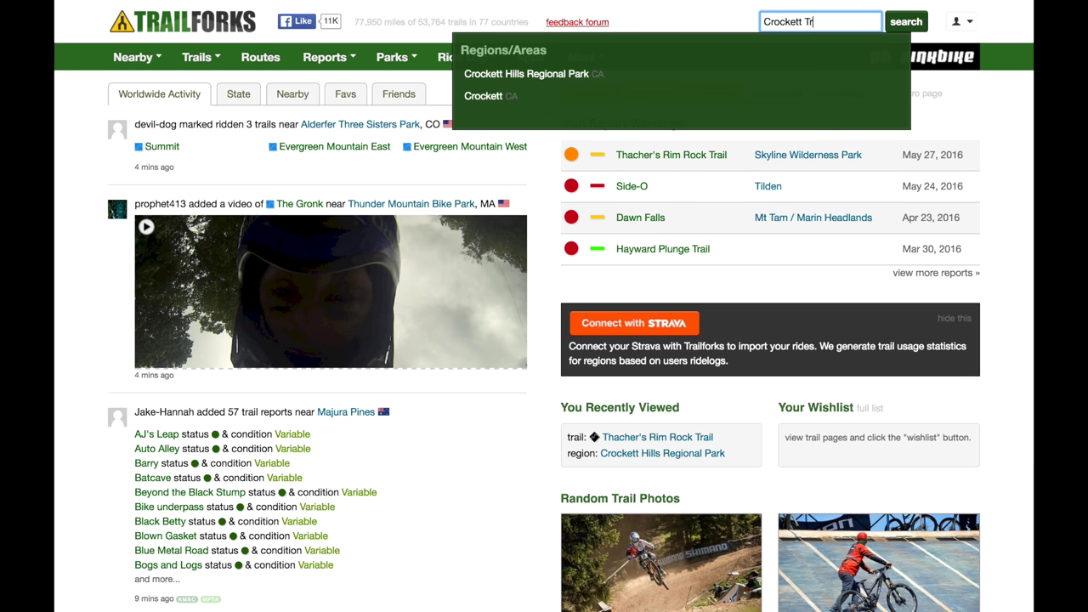
pyautogui.write('Hills')
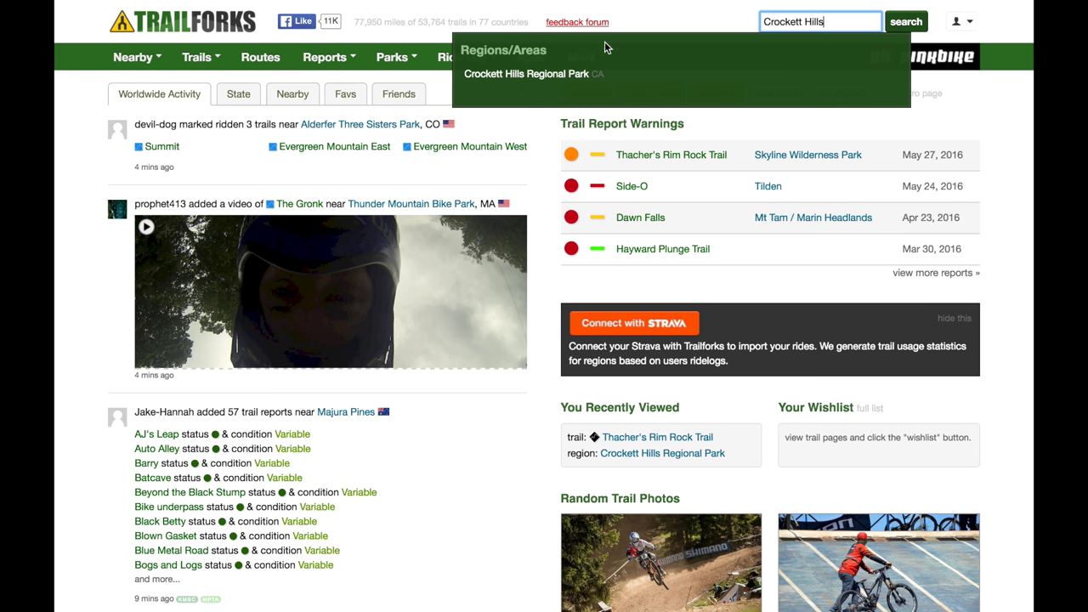
pyautogui.click(561, 80)
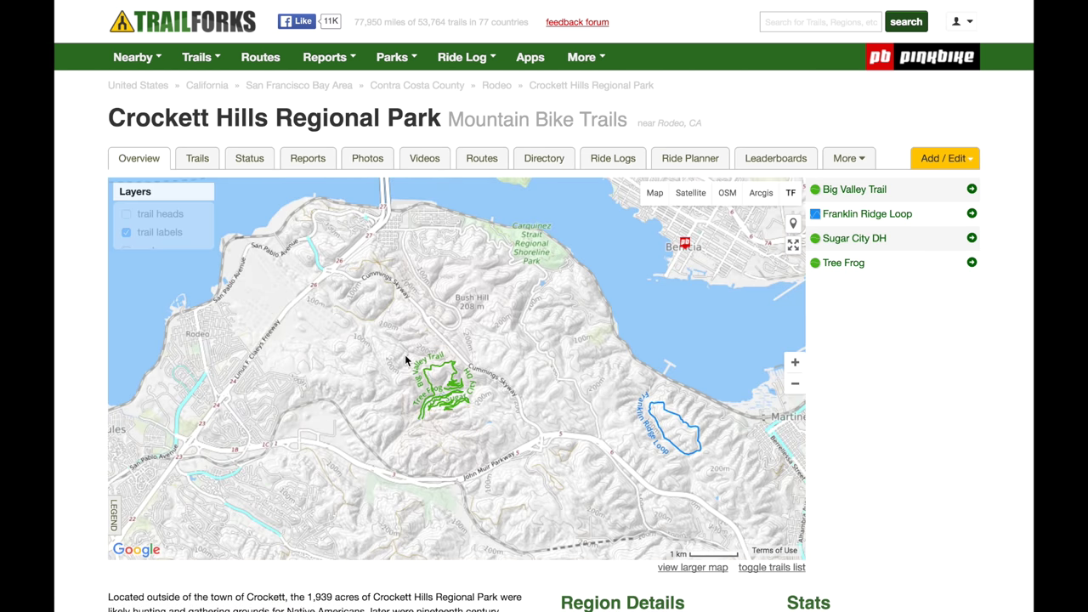
# - Examine the mapped trails around Cummings Skyway, comparing the OSM base map with the TF base map
pyautogui.scroll(1, 405, 355)
pyautogui.scroll(1, 479, 332)
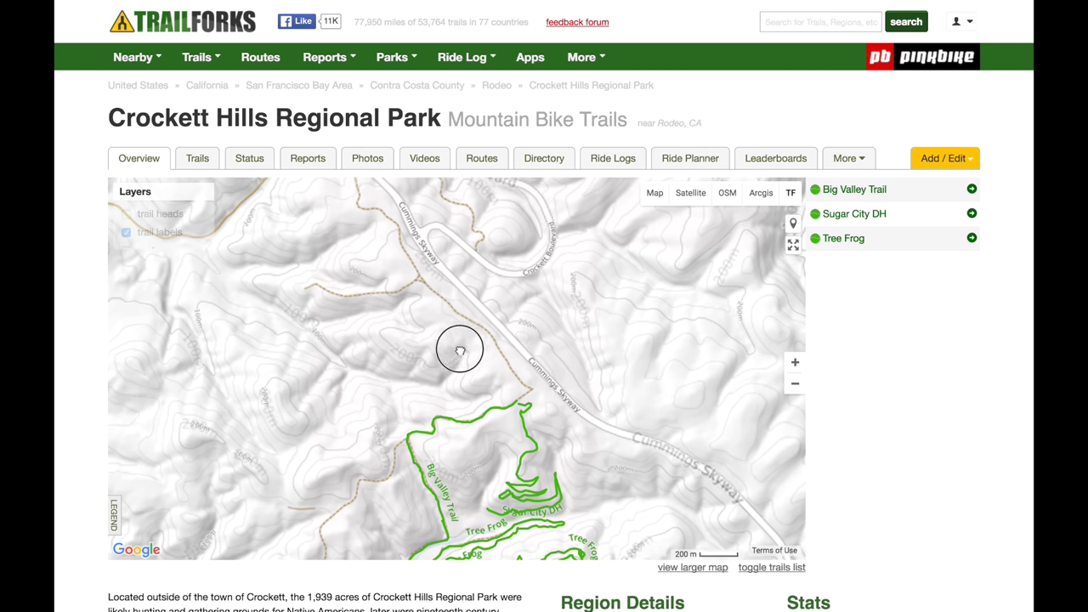
pyautogui.moveTo(461, 348); pyautogui.dragTo(459, 279)
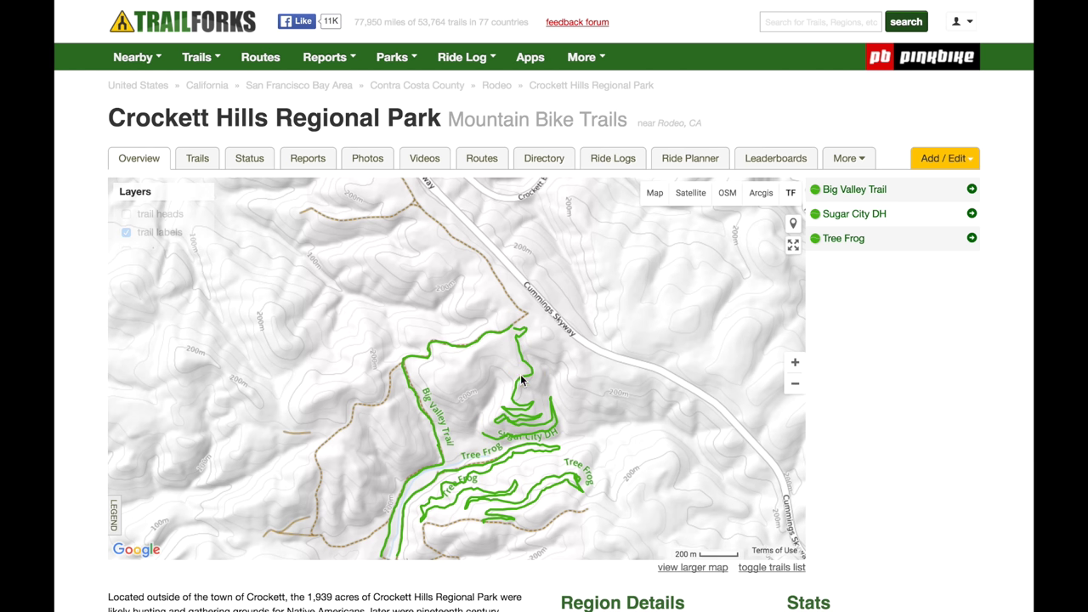
pyautogui.moveTo(444, 290); pyautogui.dragTo(517, 388)
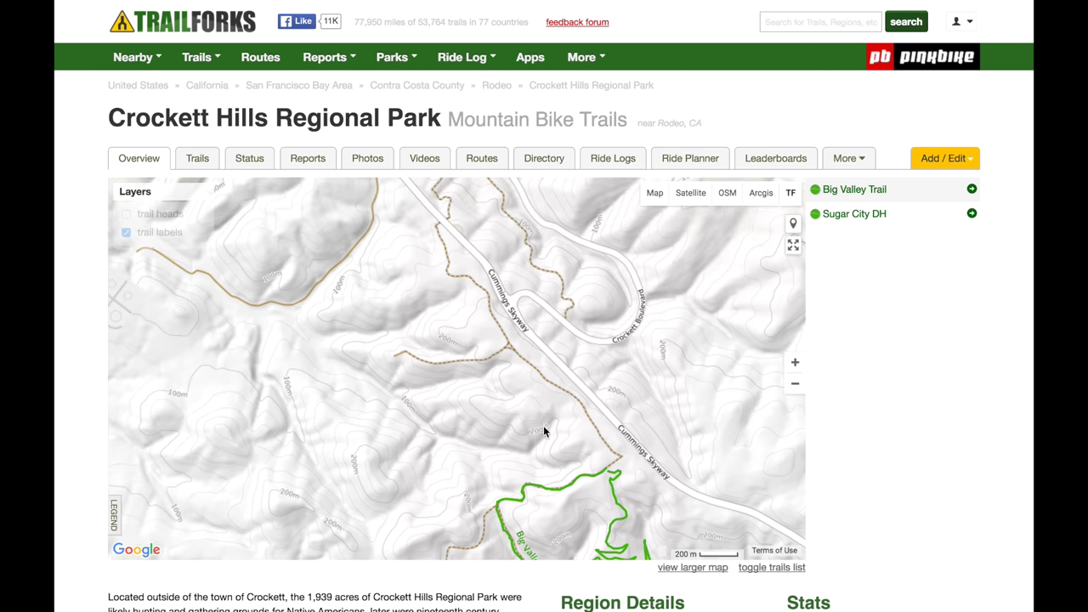
pyautogui.moveTo(544, 425); pyautogui.dragTo(527, 407)
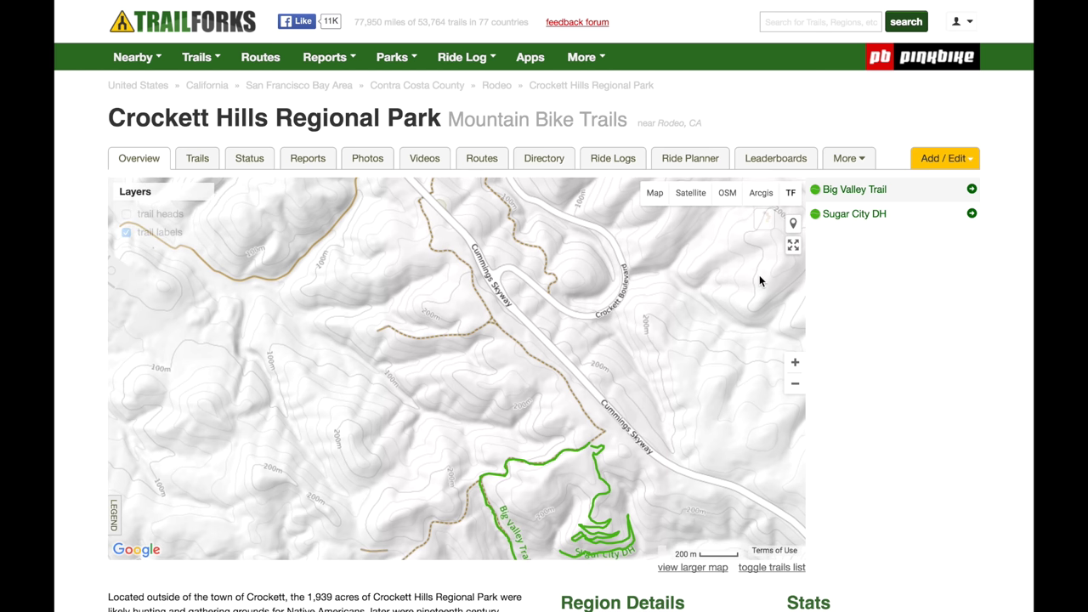
pyautogui.click(728, 194)
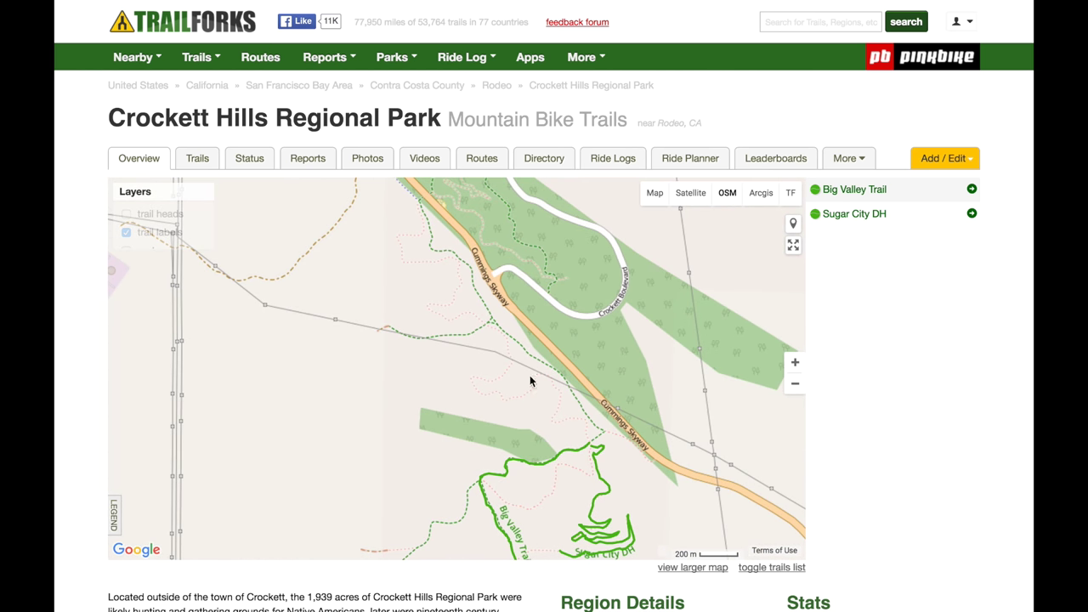
pyautogui.moveTo(425, 227); pyautogui.dragTo(432, 311)
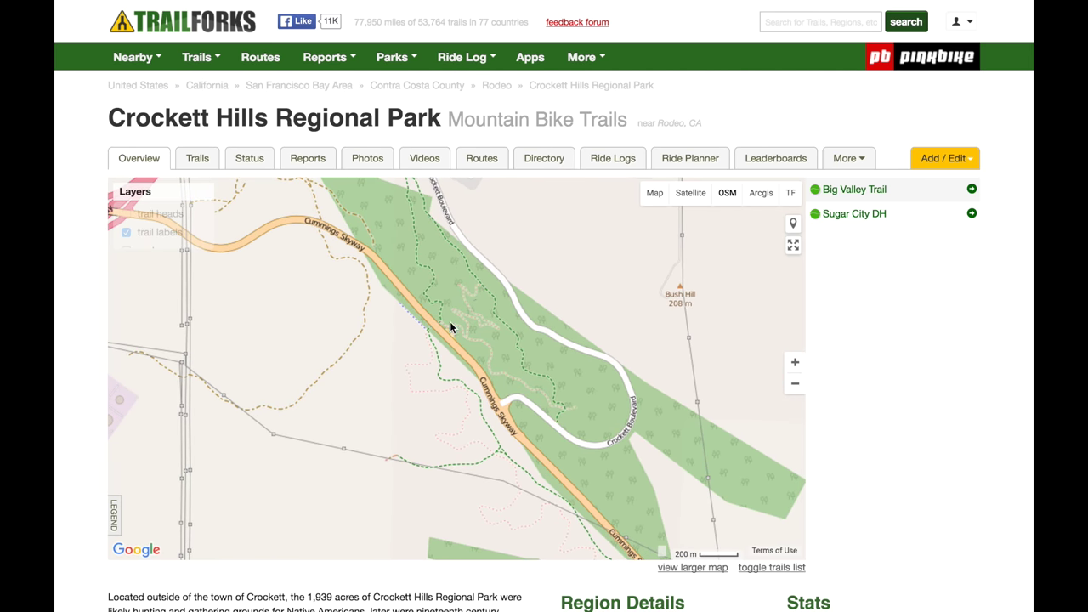
pyautogui.scroll(5, 460, 390)
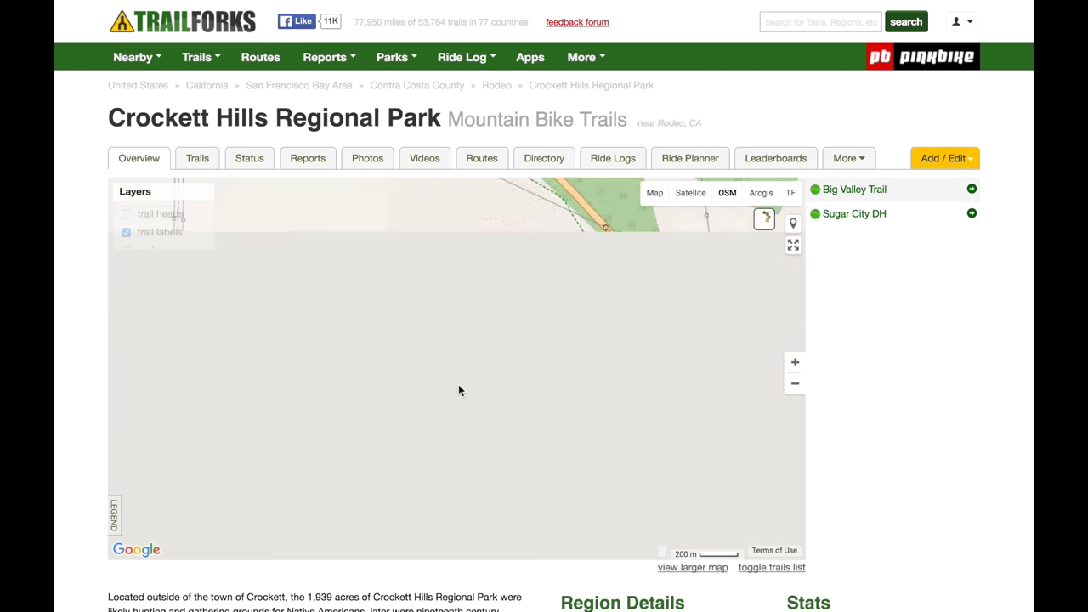
pyautogui.moveTo(459, 390); pyautogui.dragTo(480, 464)
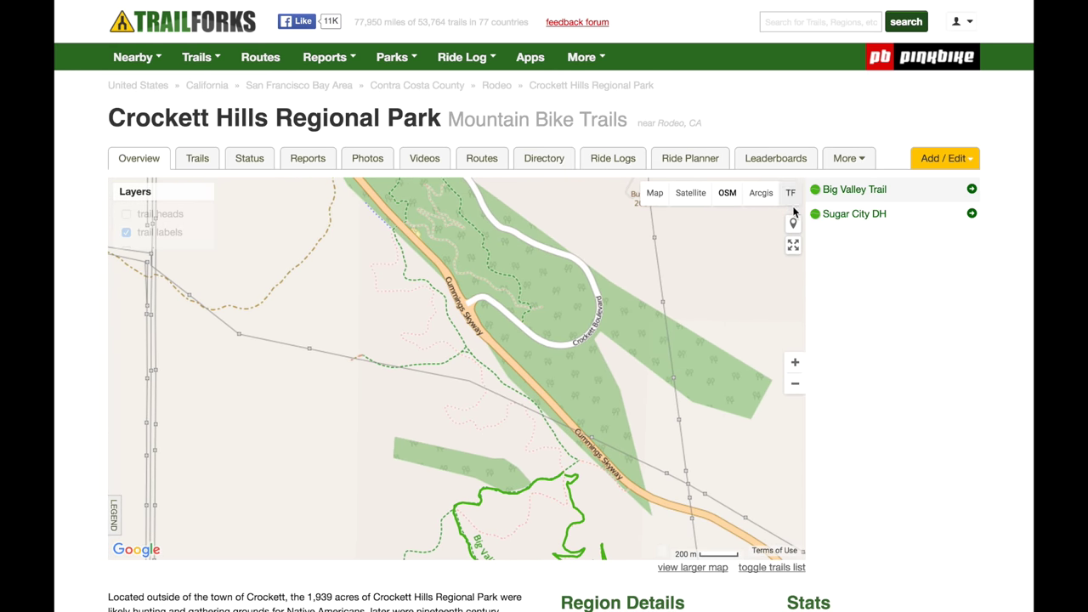
pyautogui.click(791, 192)
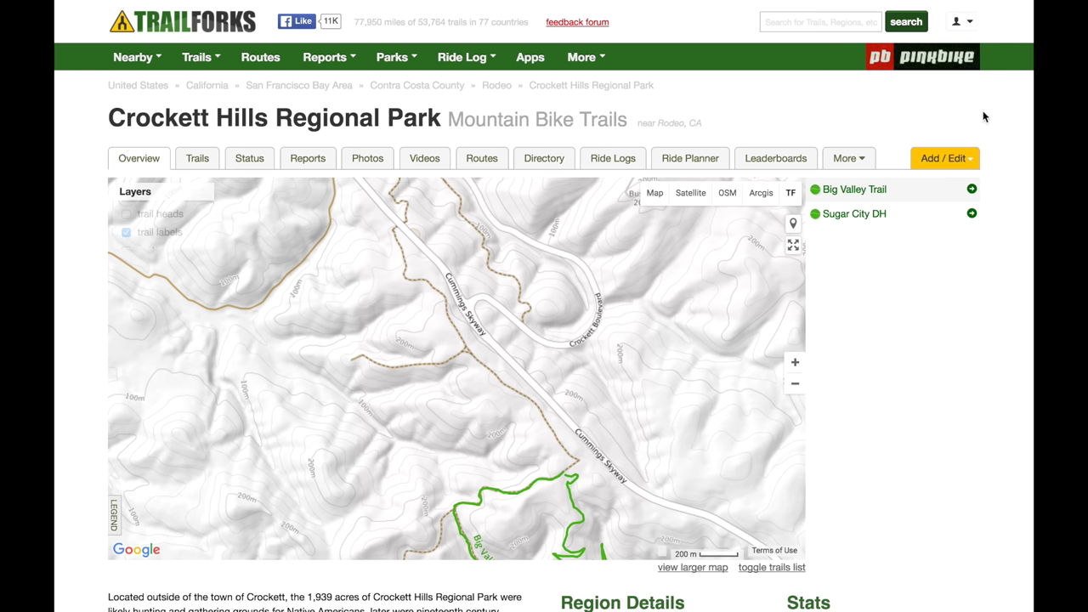
# - Start adding a trail to the park and import the Strava activity "2016-05-12 - Crockett Hills trail guide video shoot" for it
pyautogui.click(963, 161)
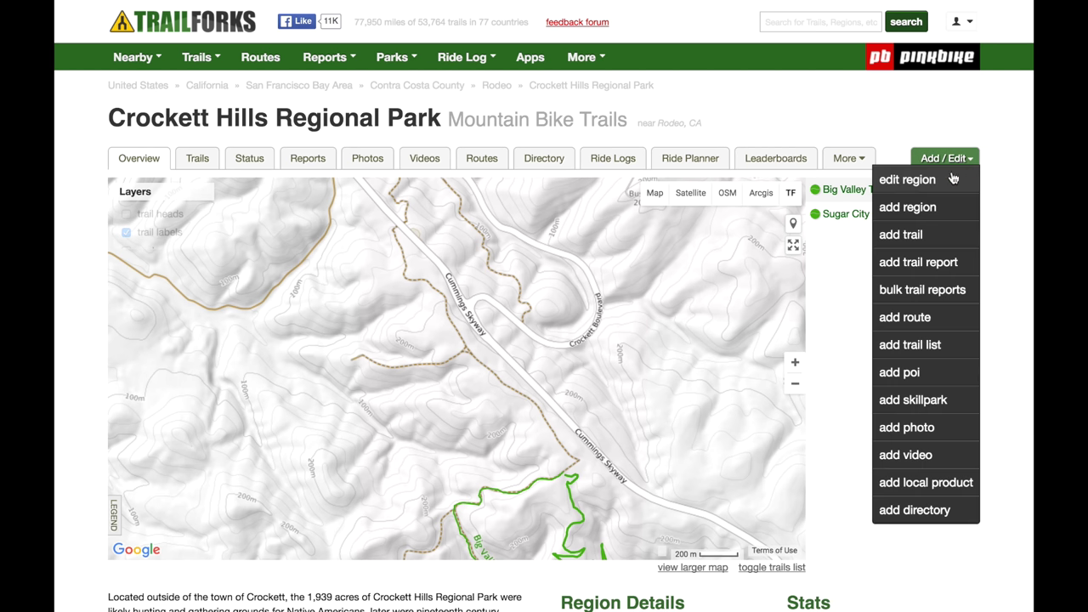
pyautogui.click(904, 240)
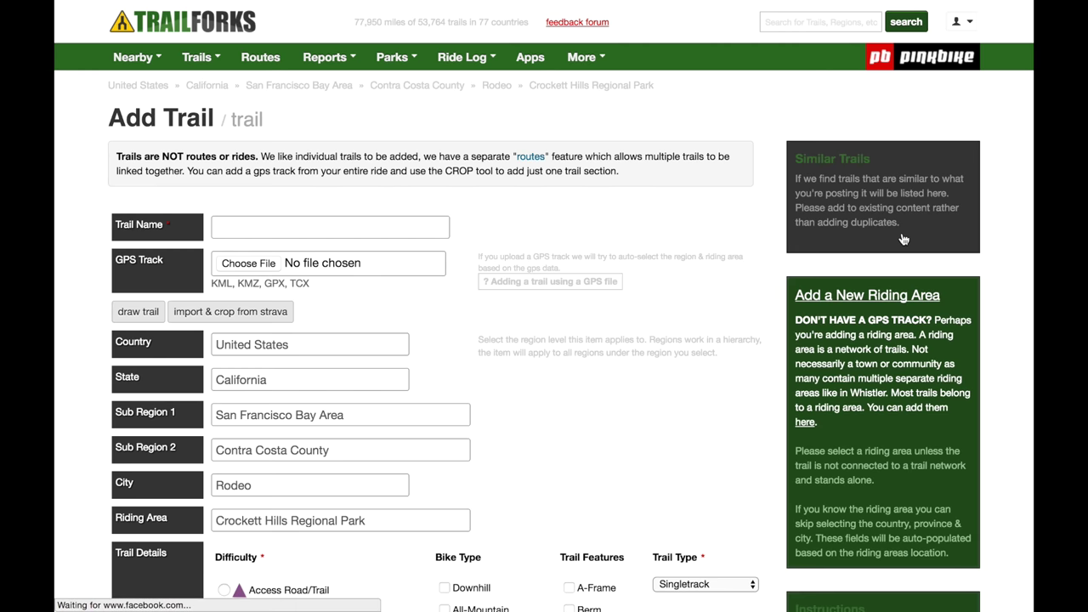
pyautogui.click(222, 316)
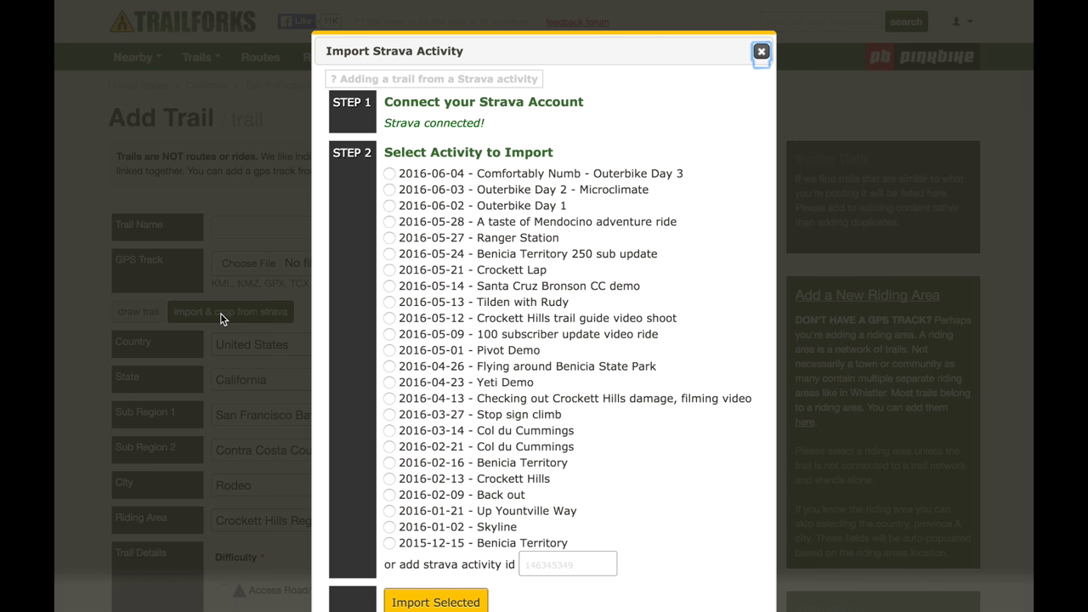
pyautogui.scroll(-3, 510, 201)
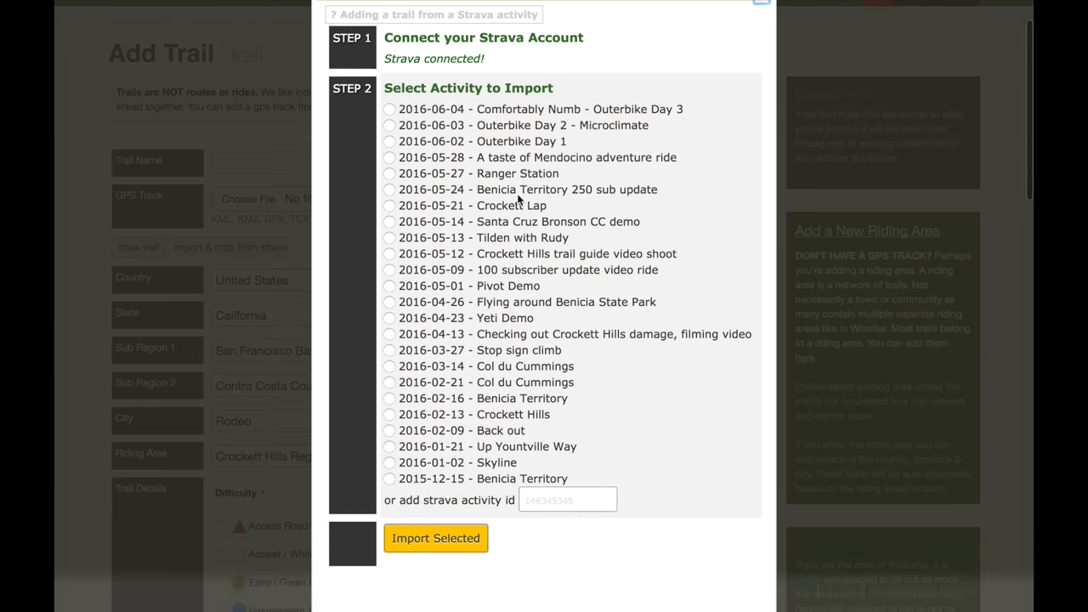
pyautogui.scroll(2, 517, 198)
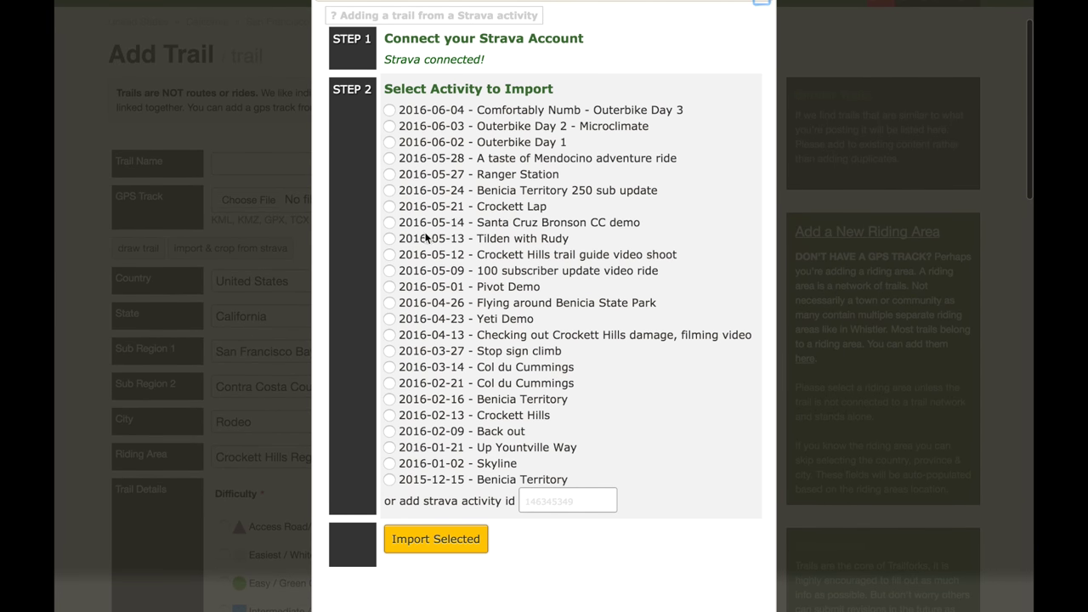
pyautogui.click(478, 258)
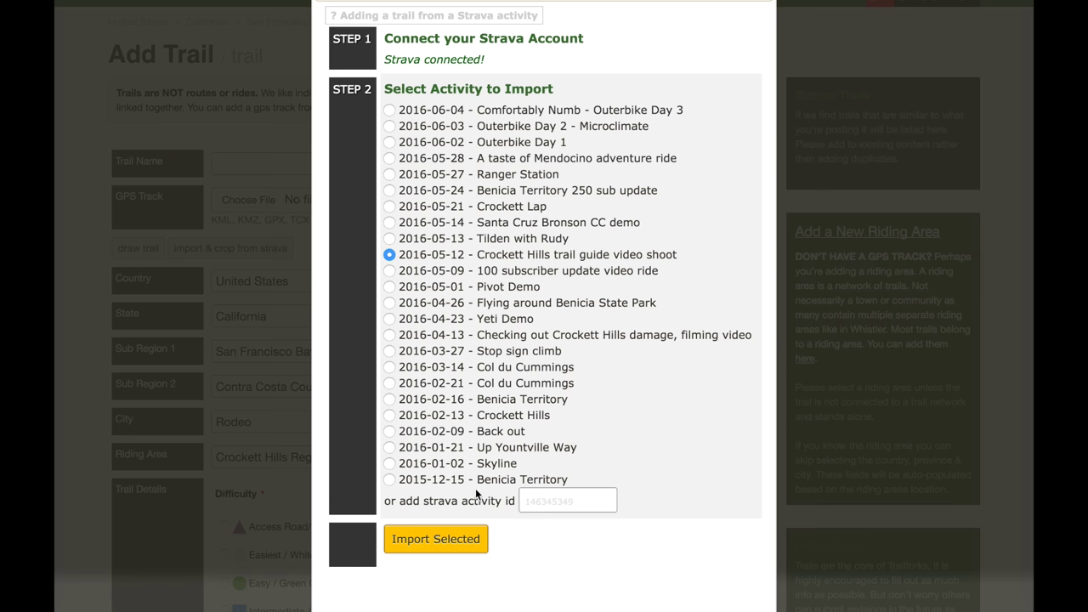
pyautogui.click(459, 539)
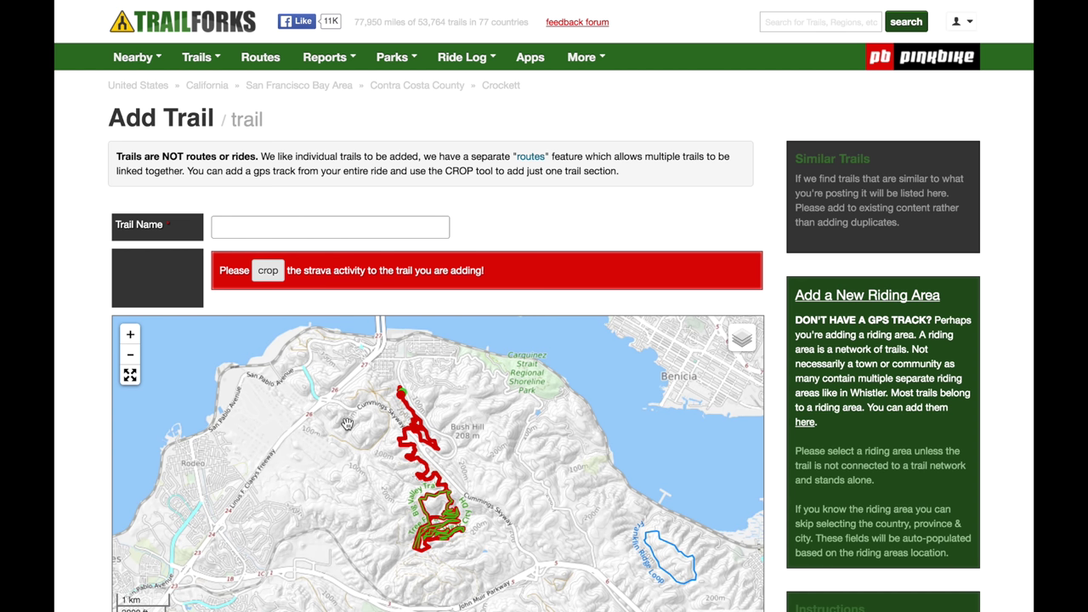
# - Examine the imported ride track along Crockett Boulevard and Cummings Skyway to find the section for the new trail
pyautogui.scroll(1, 347, 423)
pyautogui.scroll(1, 346, 424)
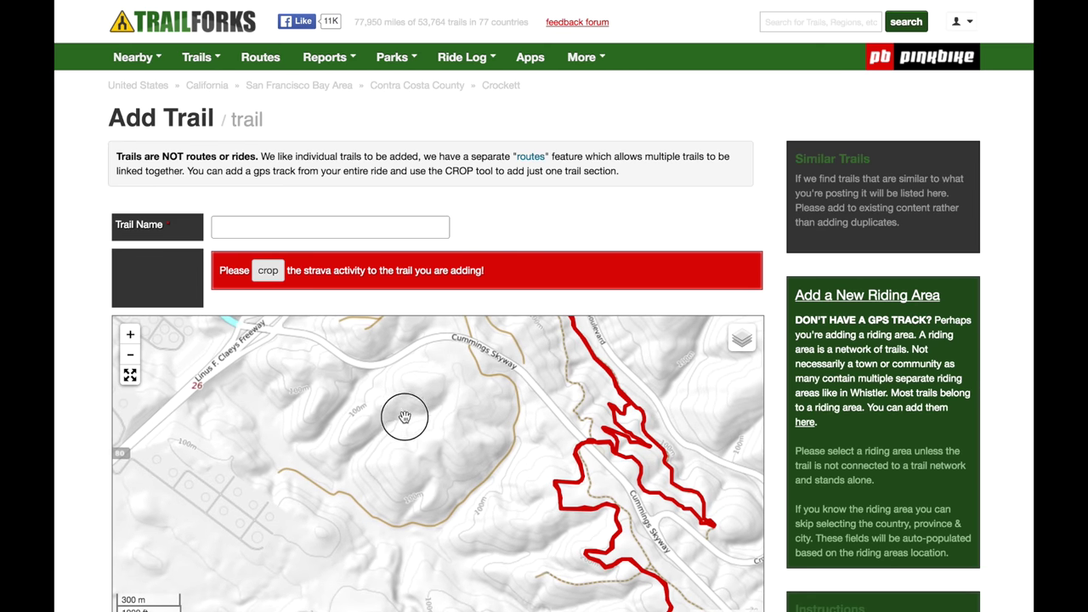
pyautogui.moveTo(401, 405); pyautogui.dragTo(340, 513)
pyautogui.scroll(1, 520, 414)
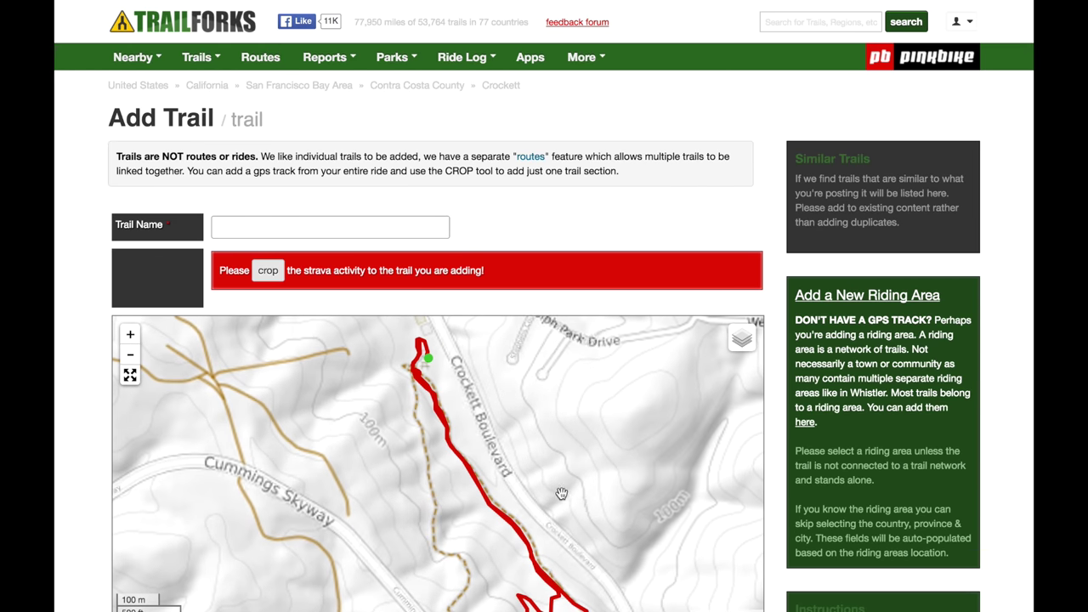
pyautogui.moveTo(519, 414); pyautogui.dragTo(522, 349)
pyautogui.moveTo(564, 452); pyautogui.dragTo(531, 311)
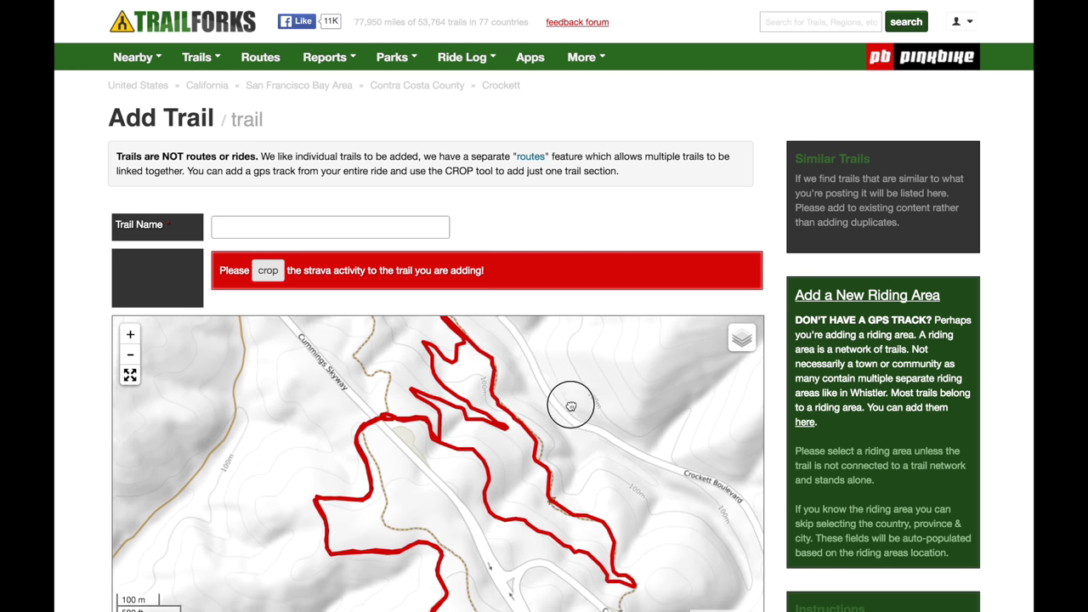
pyautogui.moveTo(571, 400); pyautogui.dragTo(518, 321)
pyautogui.scroll(3, 520, 411)
pyautogui.scroll(-4, 462, 412)
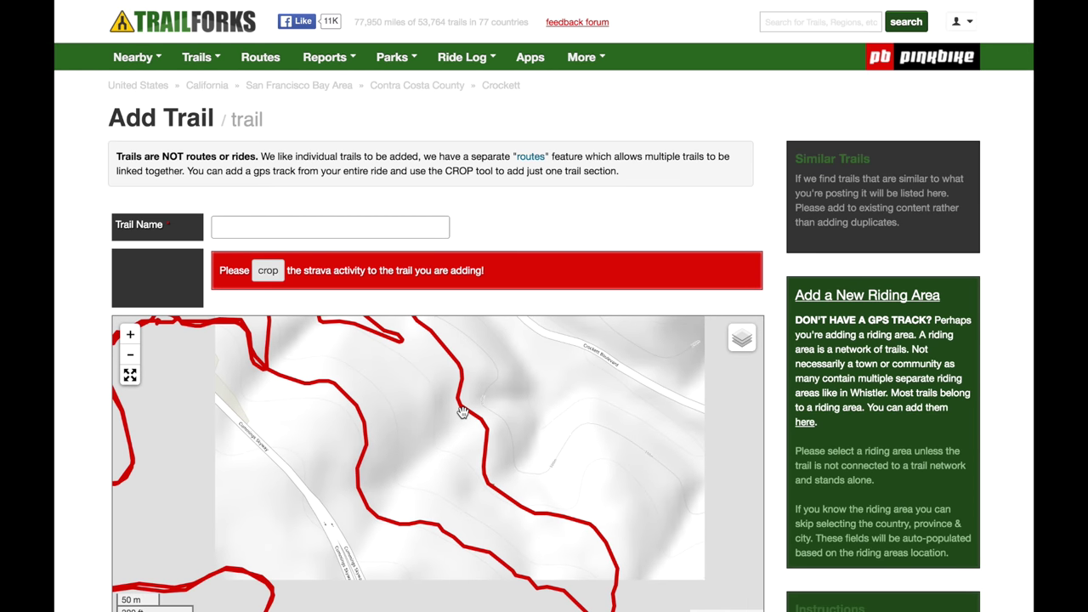
pyautogui.scroll(-3, 451, 210)
pyautogui.scroll(-2, 452, 209)
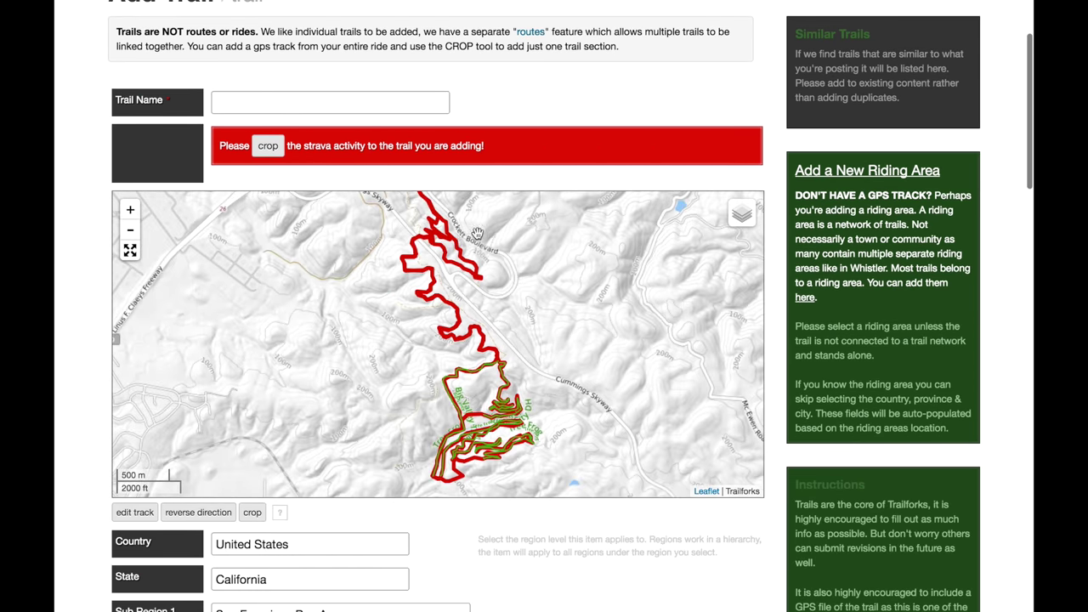
pyautogui.moveTo(451, 212); pyautogui.dragTo(446, 307)
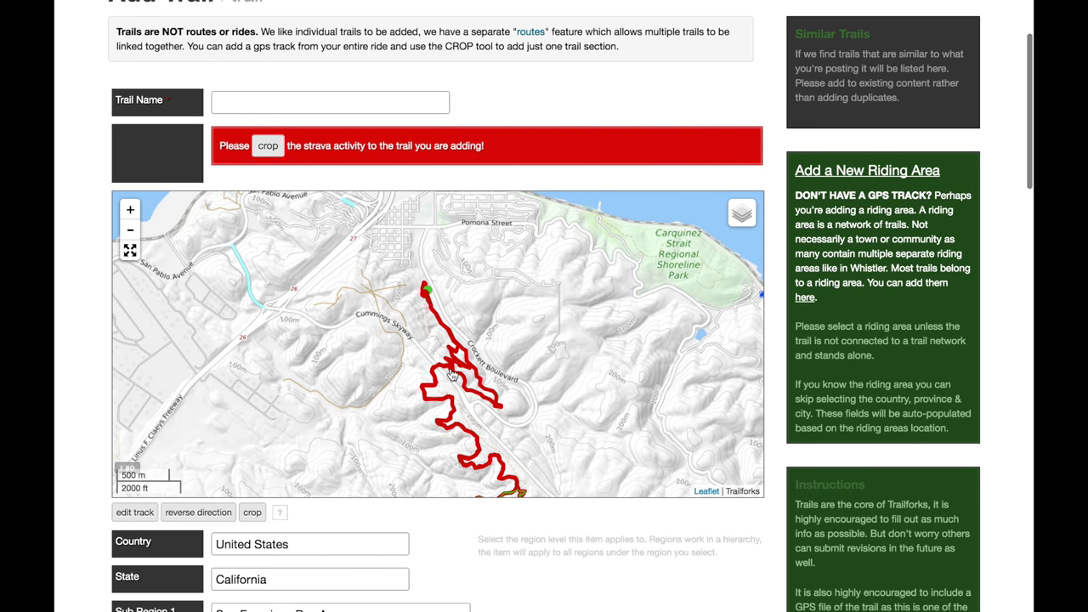
pyautogui.doubleClick(502, 375)
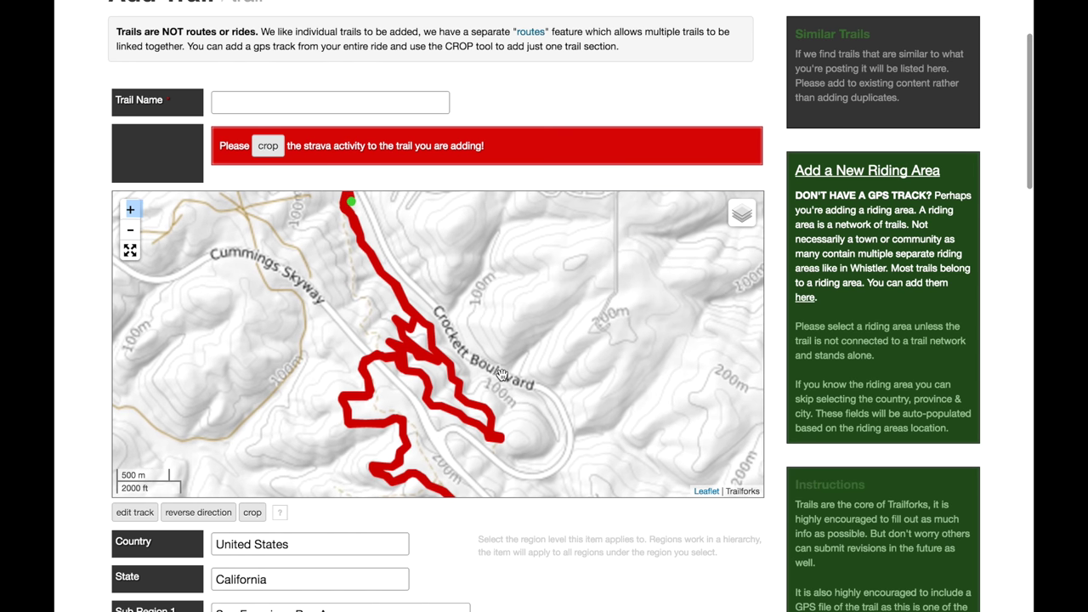
pyautogui.scroll(-1, 439, 294)
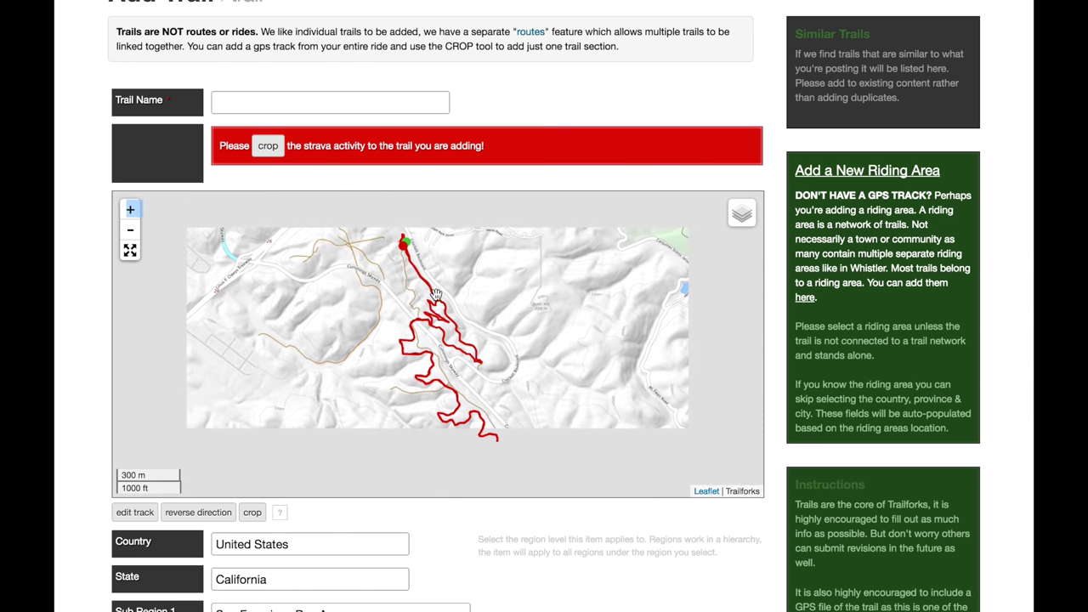
pyautogui.scroll(1, 459, 306)
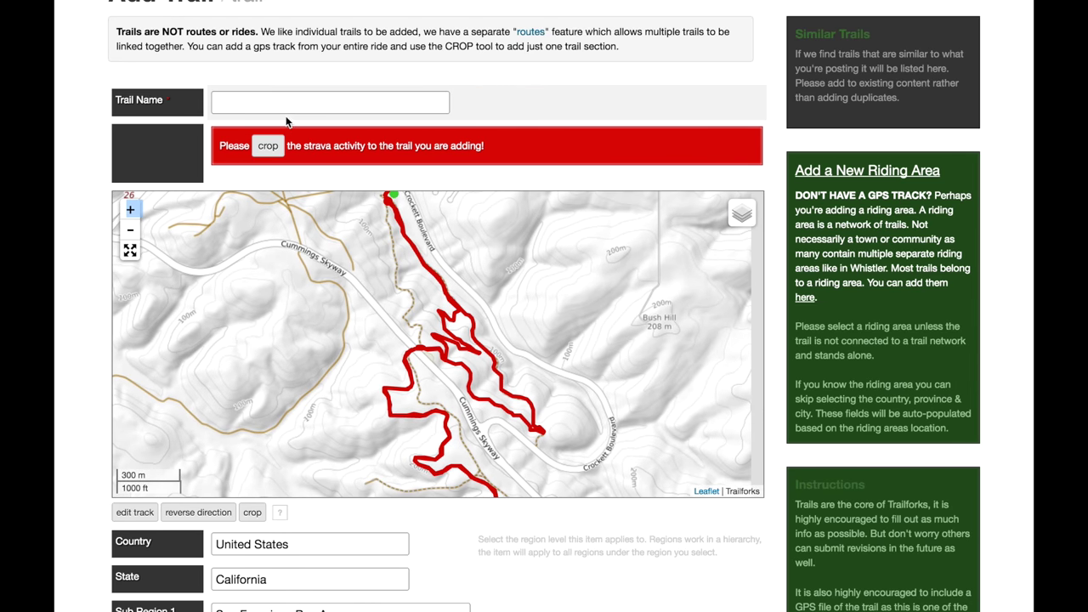
# - Start cropping the Strava track and set the crop start at the upper trail split beside Crockett Boulevard
pyautogui.click(268, 146)
pyautogui.moveTo(198, 528); pyautogui.dragTo(143, 528)
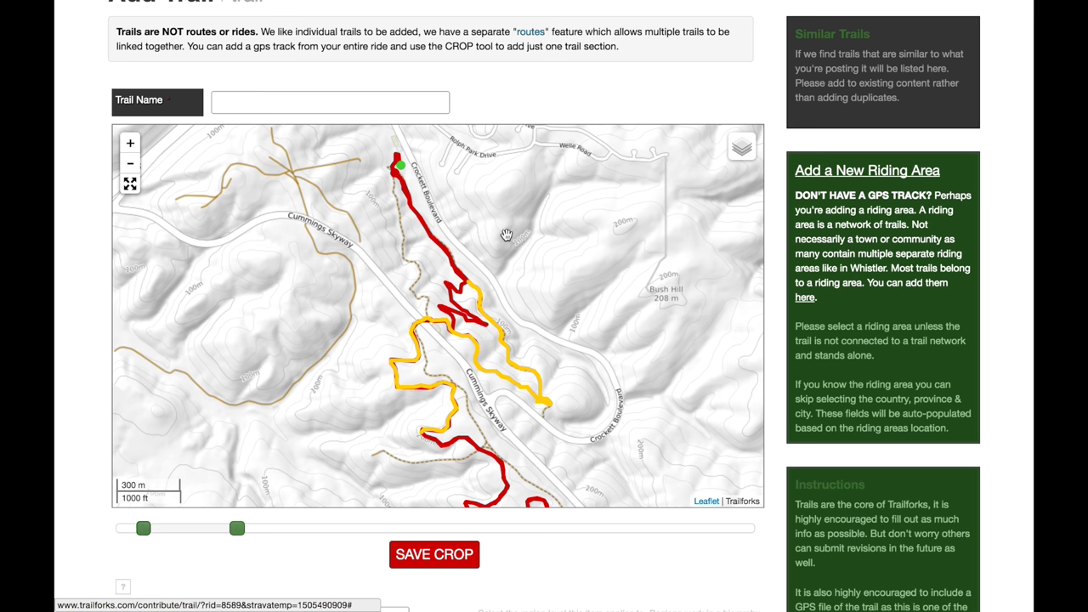
pyautogui.scroll(2, 476, 348)
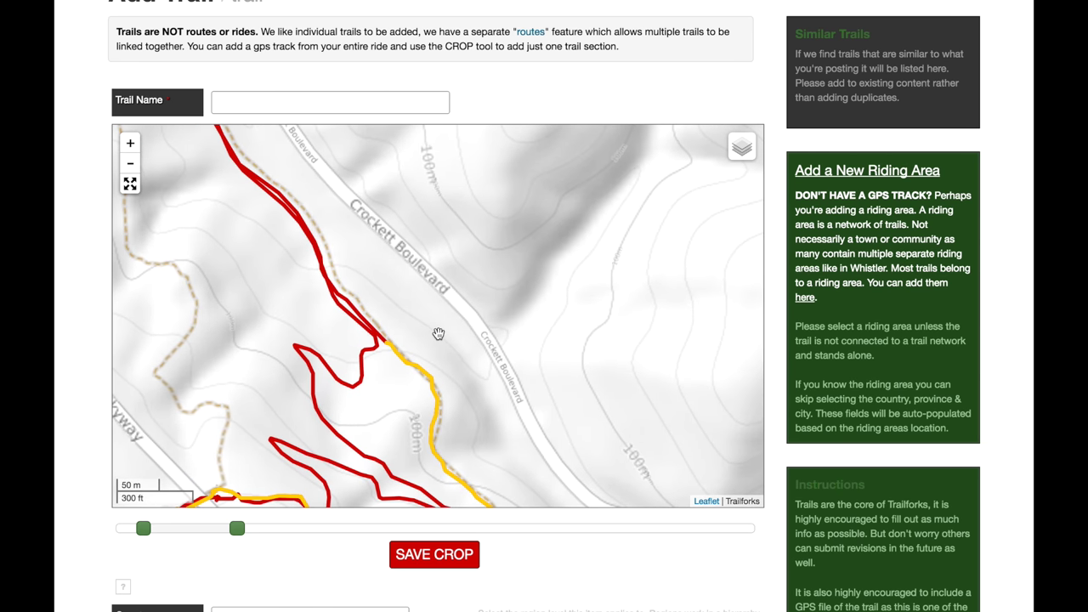
pyautogui.scroll(1, 440, 333)
pyautogui.doubleClick(425, 340)
pyautogui.click(144, 529)
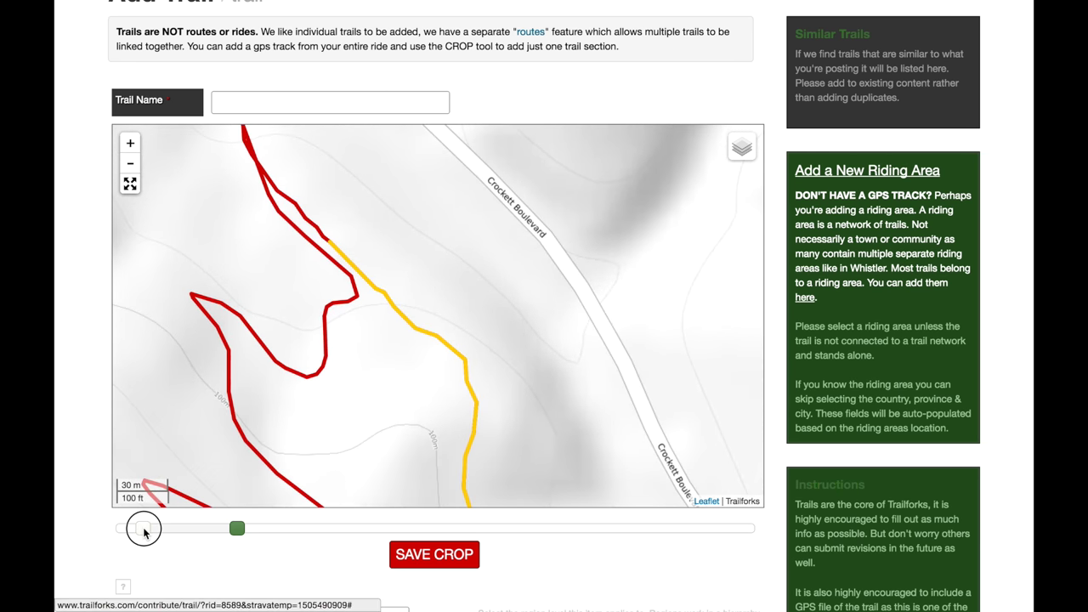
# - Set the crop end near the track junction east of the Cummings Skyway parking area
pyautogui.moveTo(428, 357); pyautogui.dragTo(479, 230)
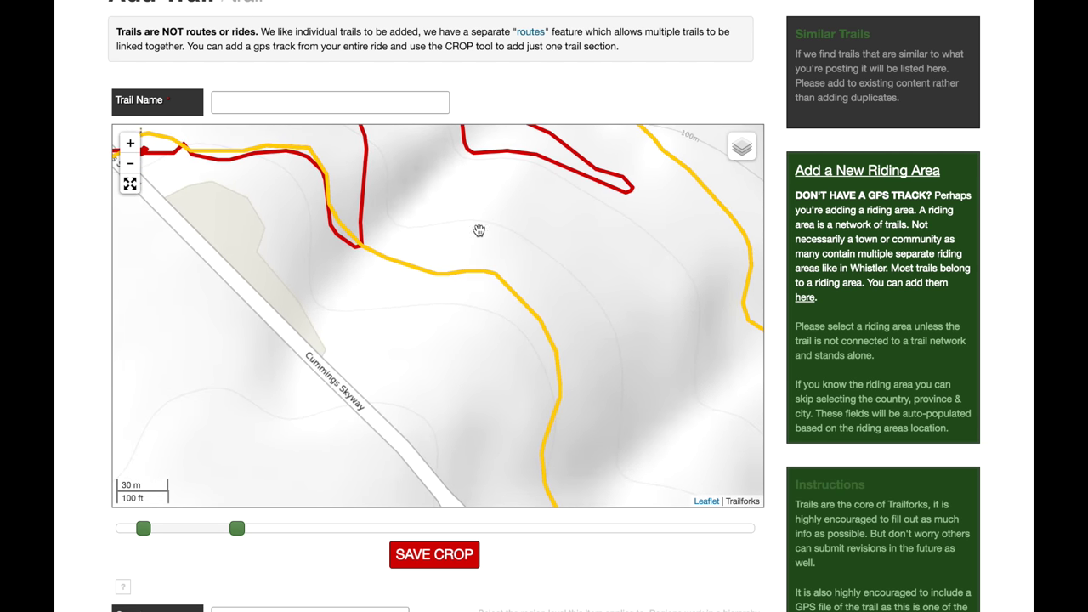
pyautogui.moveTo(237, 527); pyautogui.dragTo(195, 530)
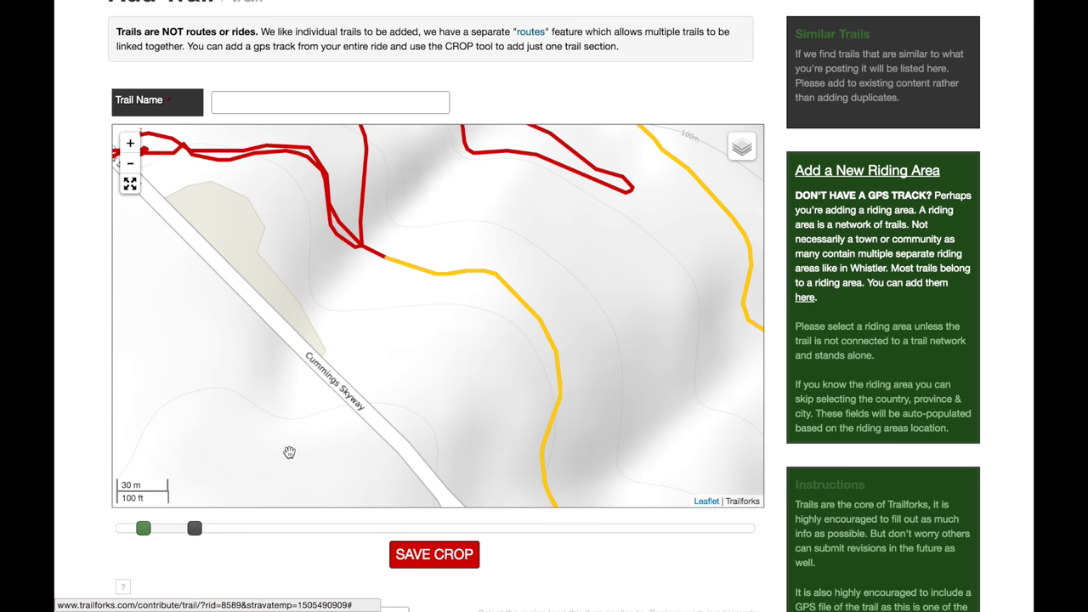
# - Save the crop of the Strava track between the chosen start and end points
pyautogui.moveTo(374, 374); pyautogui.dragTo(313, 480)
pyautogui.click(426, 565)
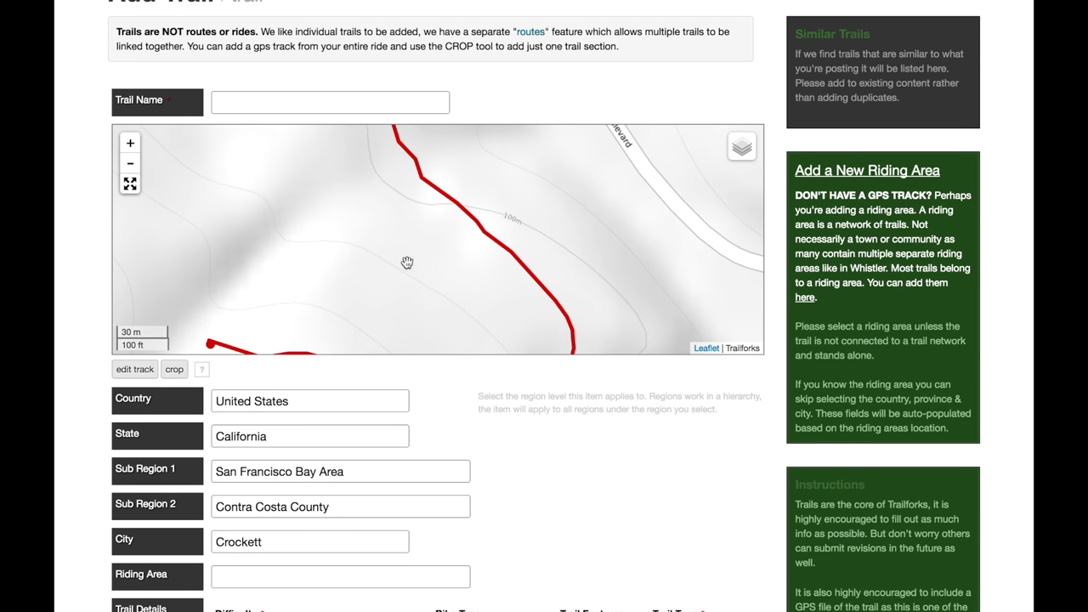
pyautogui.scroll(-3, 383, 221)
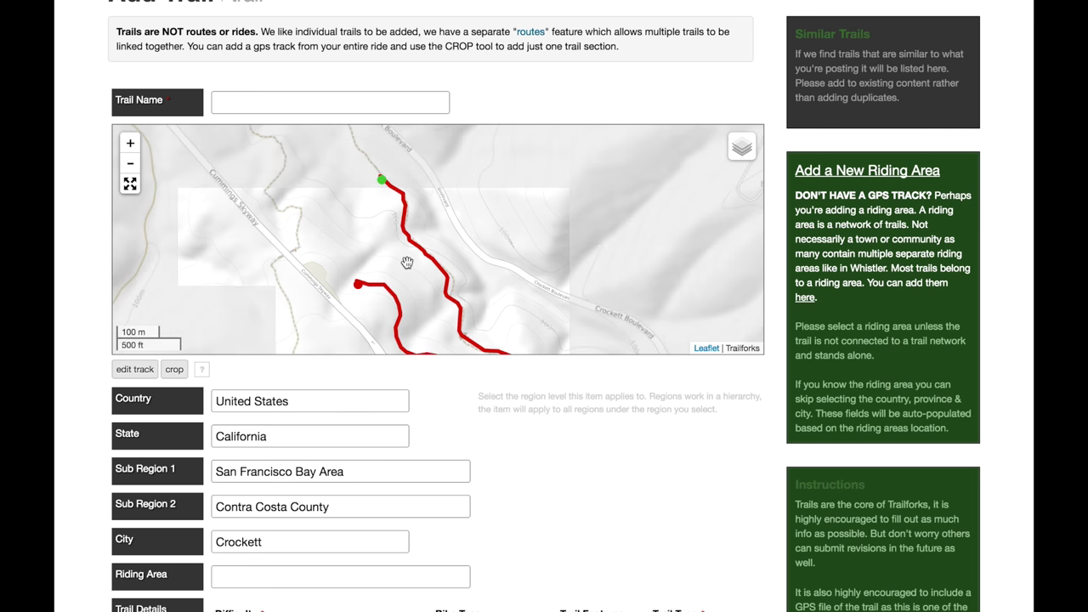
pyautogui.scroll(-2, 359, 170)
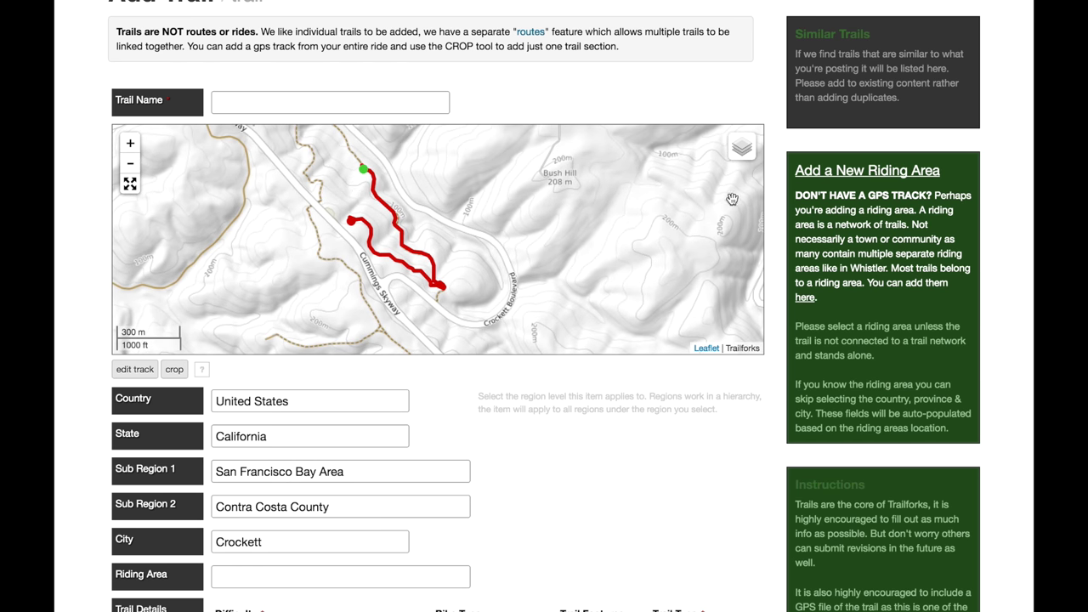
# - Switch the map to a base layer that labels trails and compare the cropped track with Wood Rat Trail and Edwards Creek Trail
pyautogui.moveTo(742, 148)
pyautogui.click(676, 171)
pyautogui.scroll(2, 370, 225)
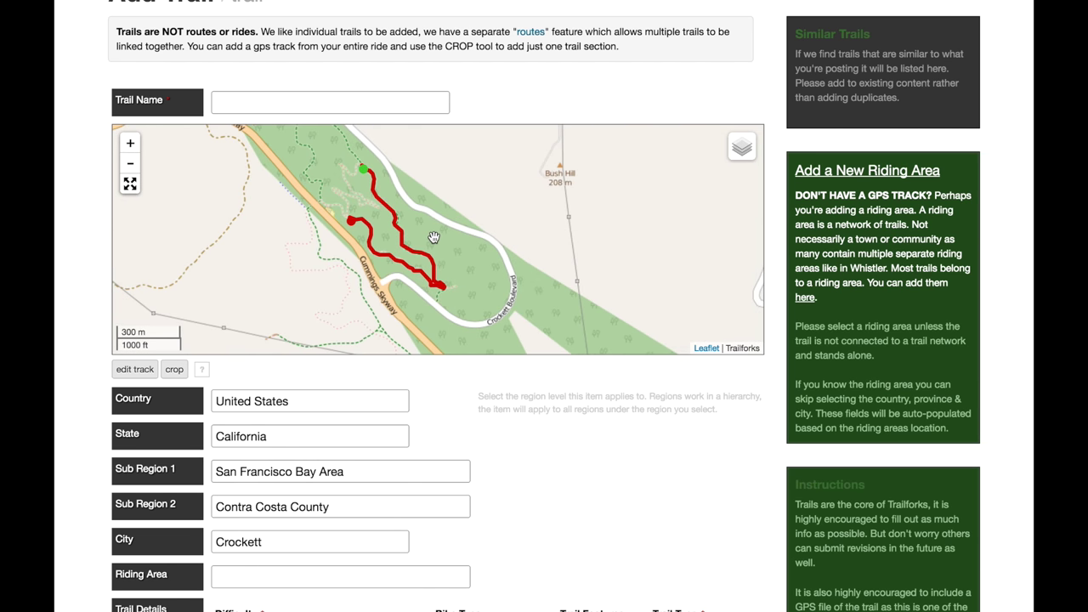
pyautogui.scroll(1, 370, 225)
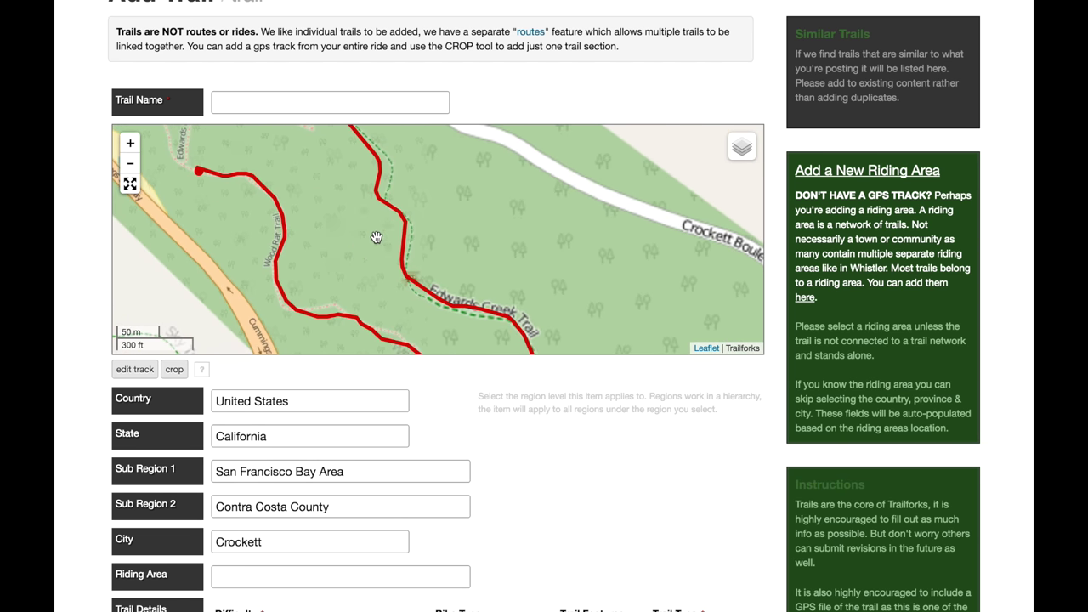
pyautogui.scroll(1, 498, 287)
pyautogui.moveTo(464, 199); pyautogui.dragTo(377, 212)
pyautogui.moveTo(439, 246); pyautogui.dragTo(602, 313)
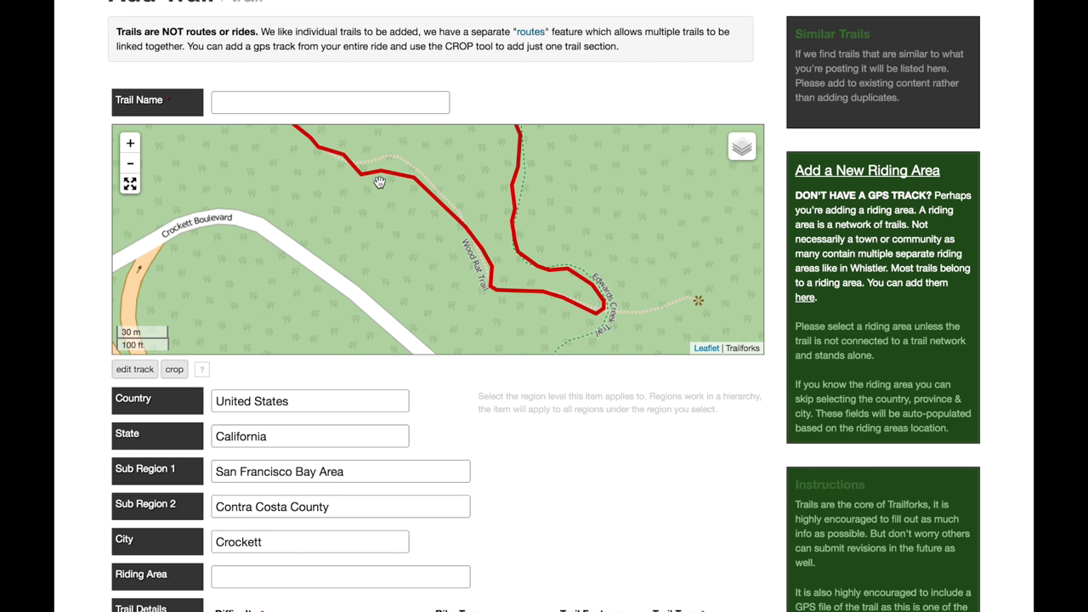
pyautogui.scroll(-4, 379, 182)
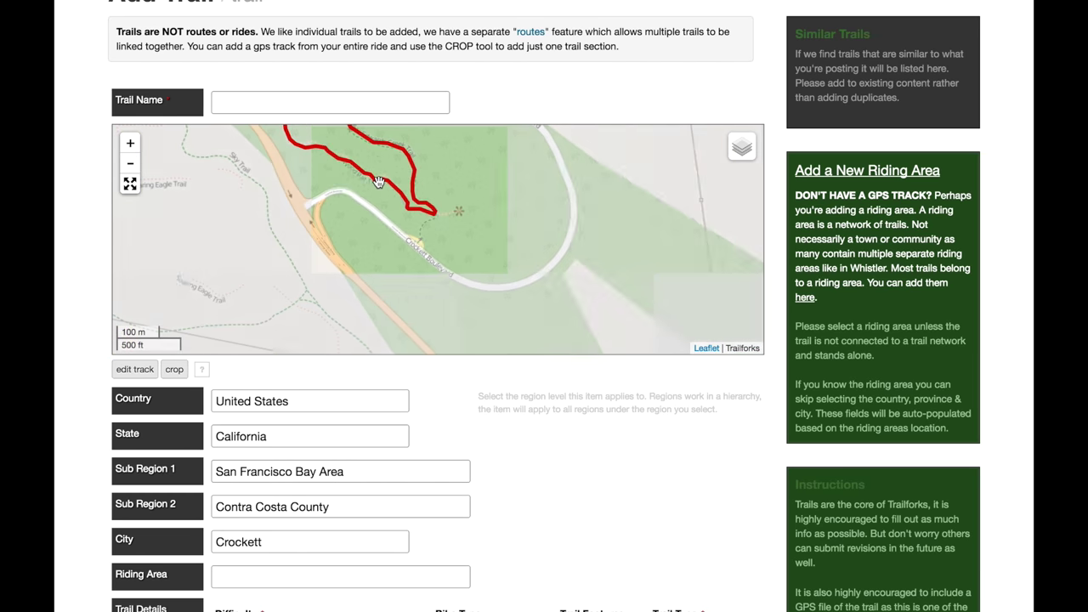
pyautogui.moveTo(379, 182); pyautogui.dragTo(379, 244)
pyautogui.scroll(3, 372, 20)
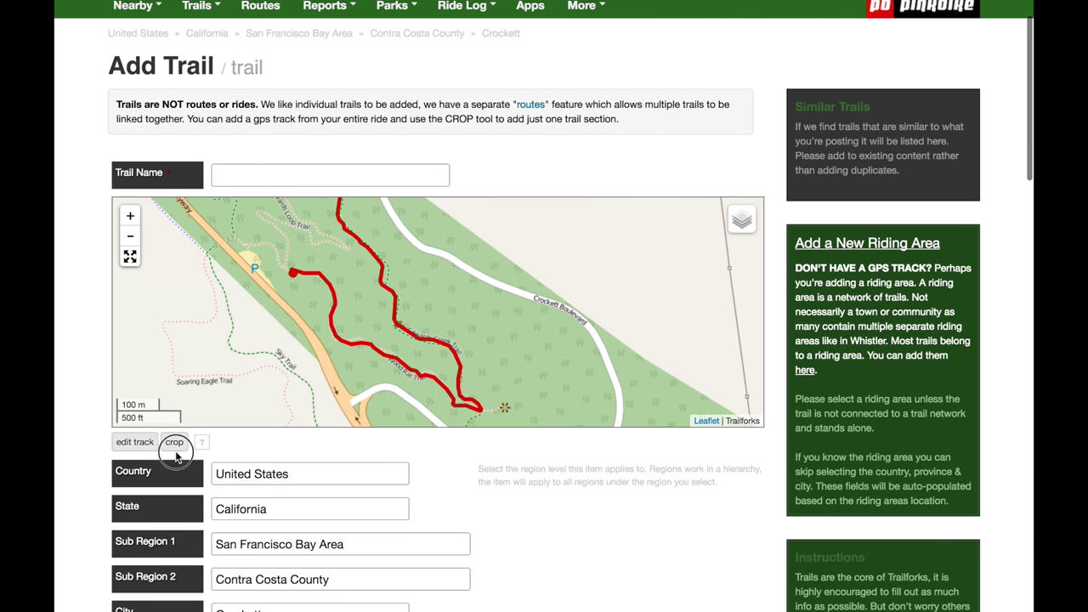
# - Crop the track again to start where Edwards Creek Trail meets Wood Rat Trail, and name the trail "Wood Rat Trail"
pyautogui.click(174, 443)
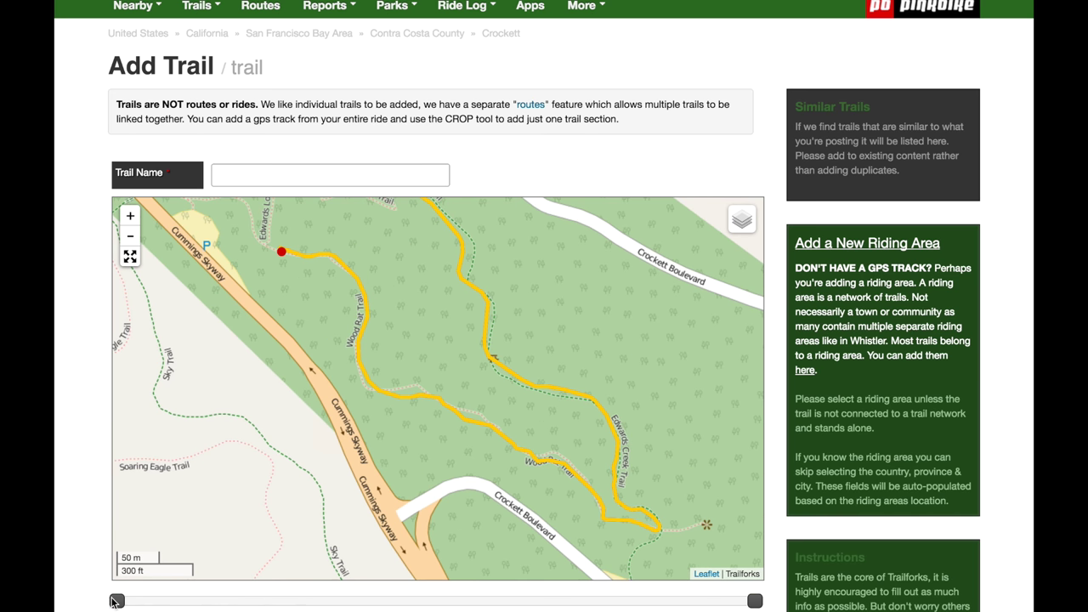
pyautogui.moveTo(275, 604); pyautogui.dragTo(443, 604)
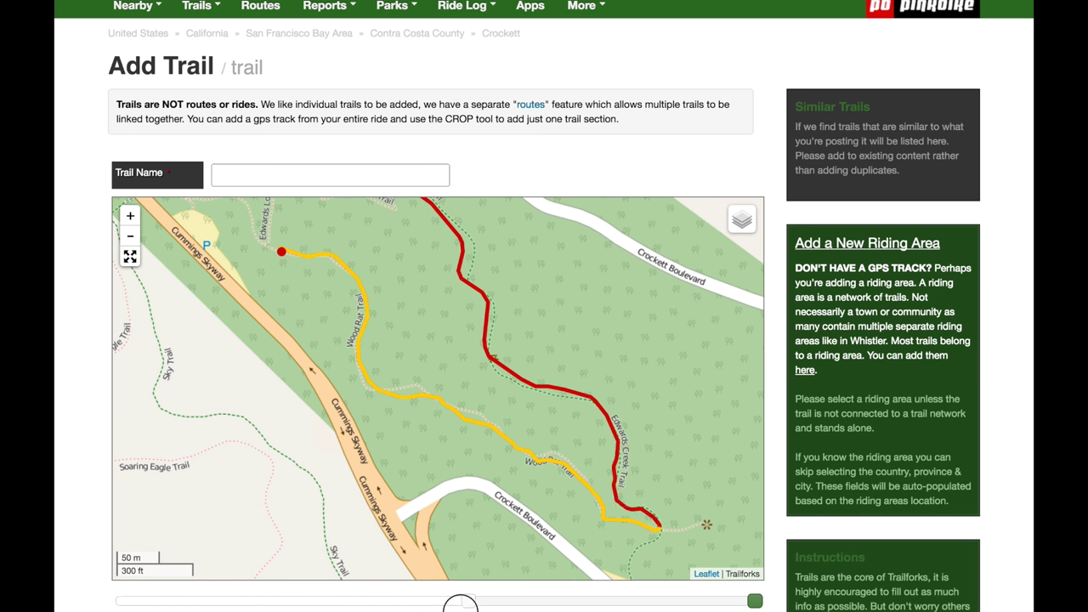
pyautogui.click(265, 171)
pyautogui.write('Wood Rat Trail')
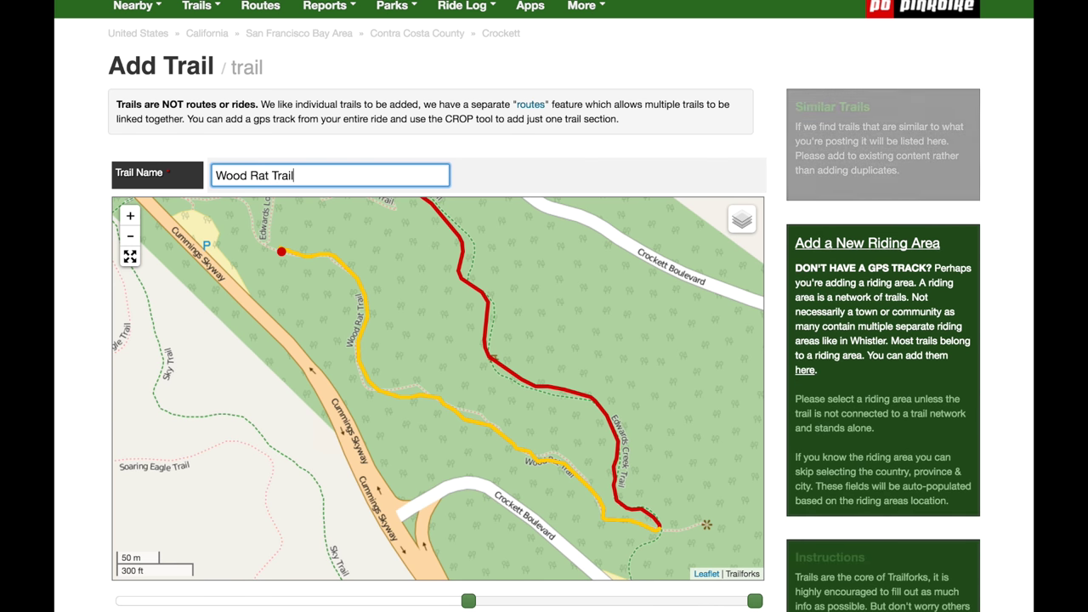
# - Check the remaining Wood Rat Trail section on the map and save the second crop
pyautogui.scroll(-5, 265, 174)
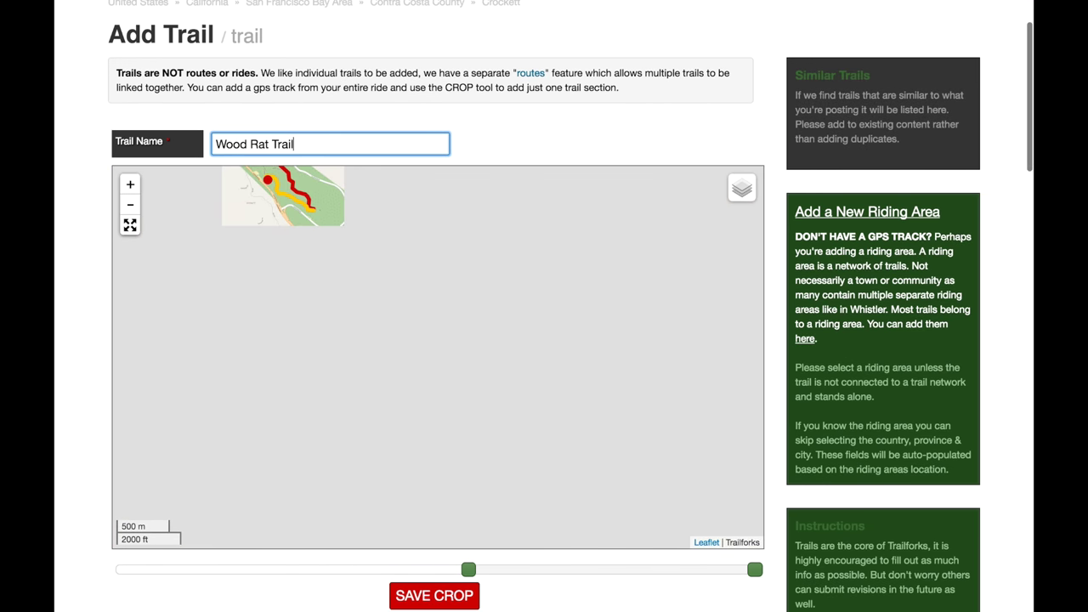
pyautogui.scroll(2, 265, 174)
pyautogui.moveTo(275, 236); pyautogui.dragTo(338, 405)
pyautogui.scroll(3, 405, 410)
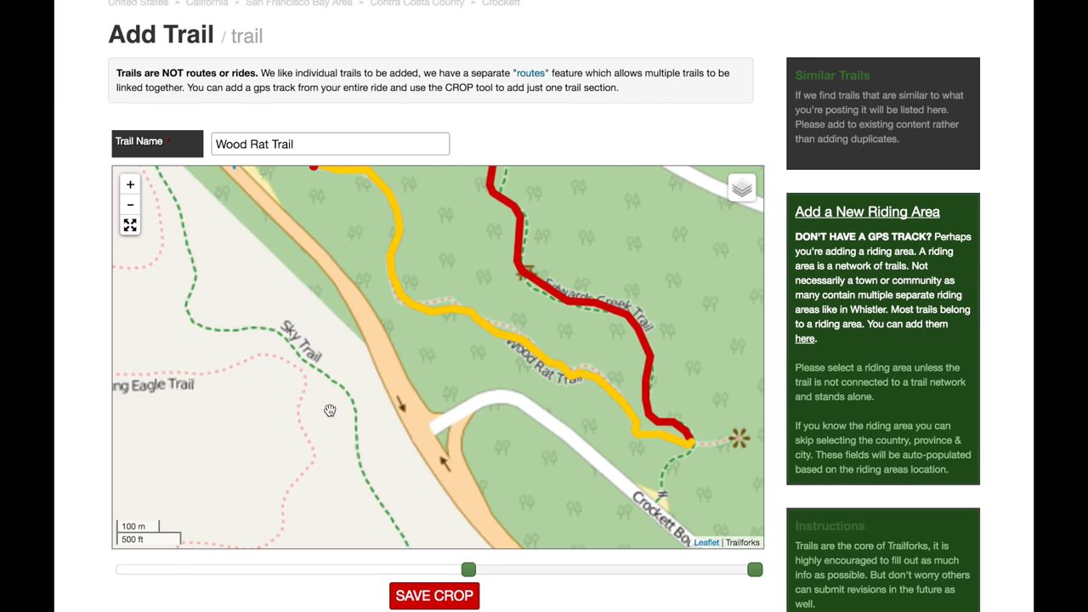
pyautogui.click(408, 597)
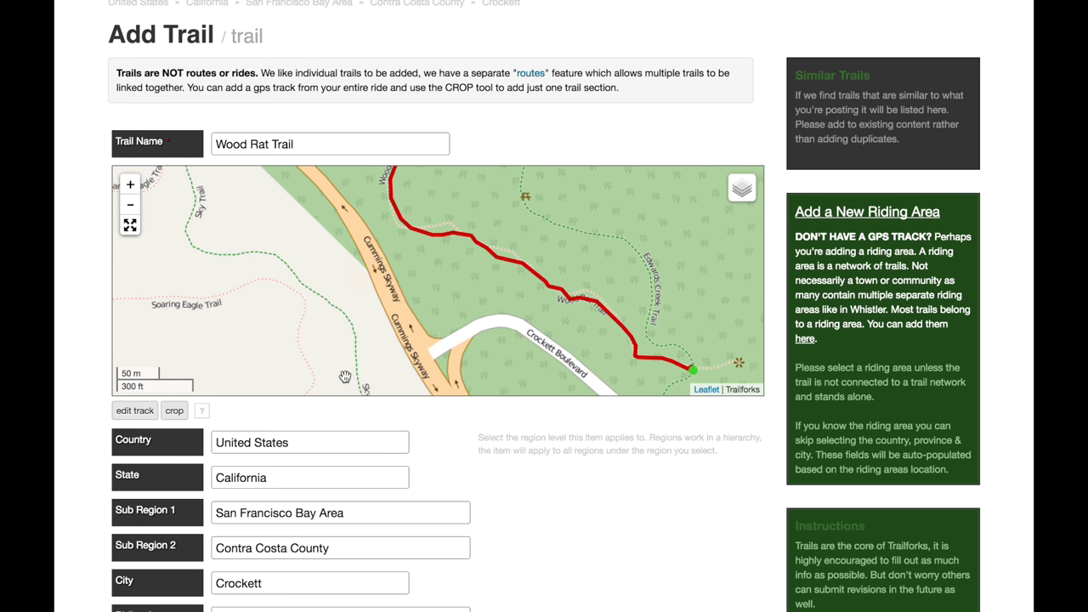
# - Set the trail's difficulty to Easy / Green Circle and its bike type to Cross-country
pyautogui.scroll(-3, 344, 429)
pyautogui.scroll(-3, 343, 432)
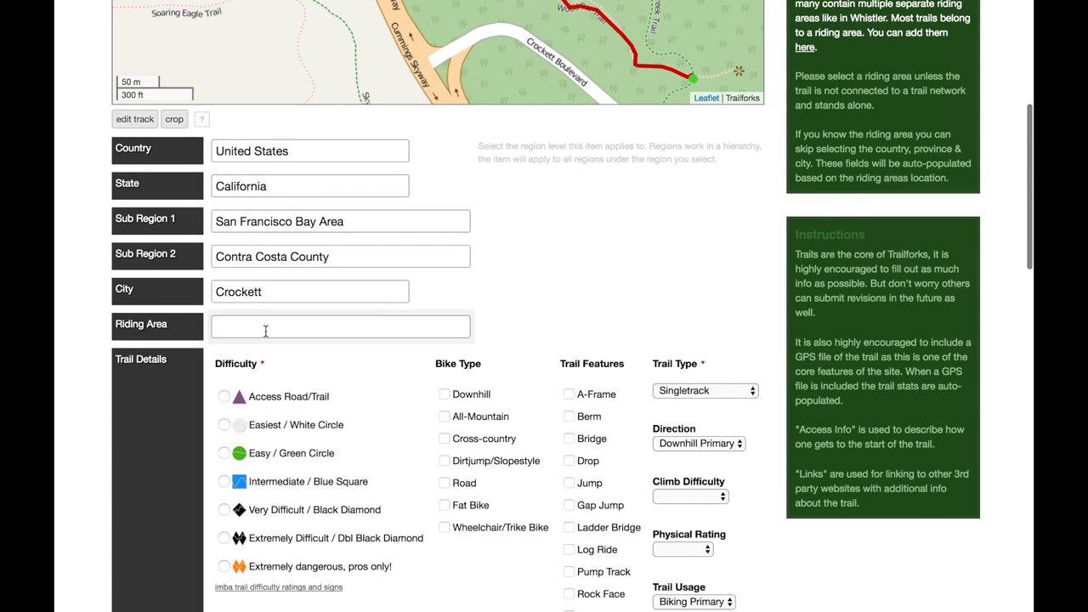
pyautogui.scroll(-2, 294, 405)
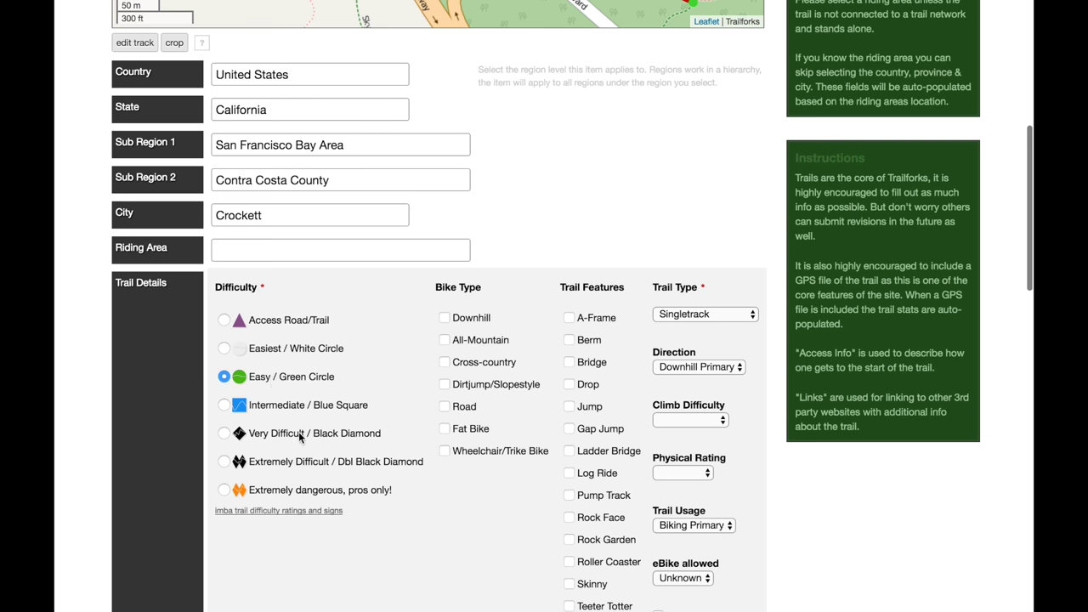
pyautogui.scroll(-2, 298, 432)
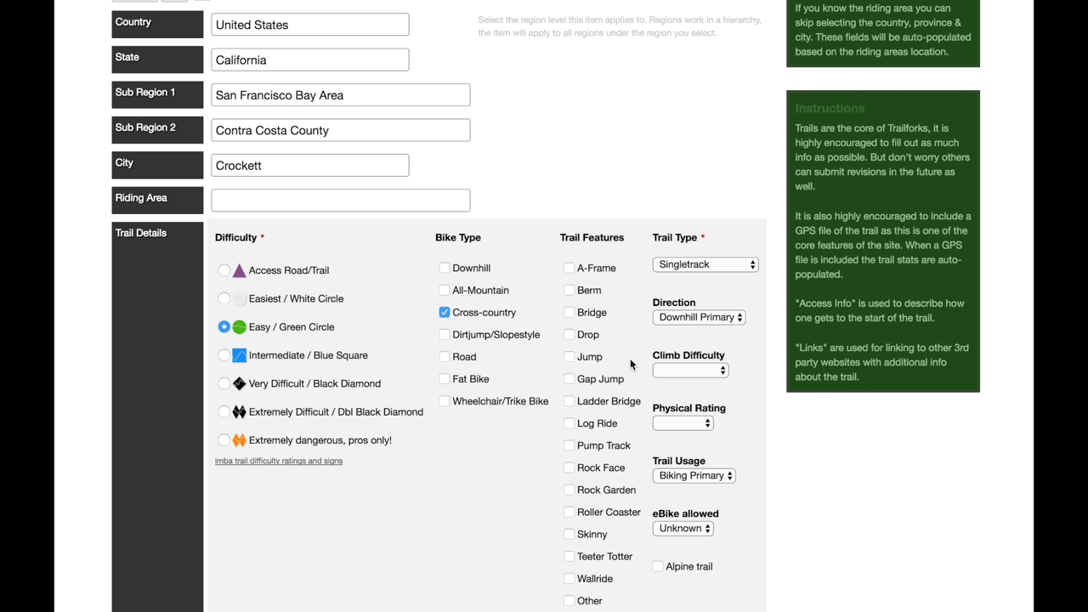
# - Set the trail's direction to Both Directions and its climb difficulty to Blue
pyautogui.scroll(-1, 630, 364)
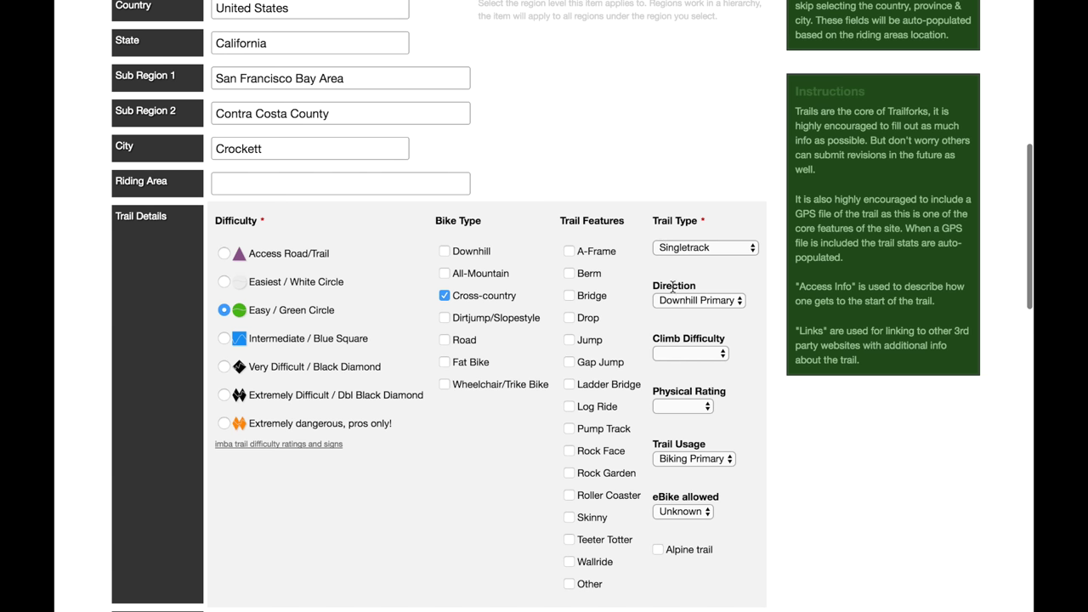
pyautogui.click(680, 300)
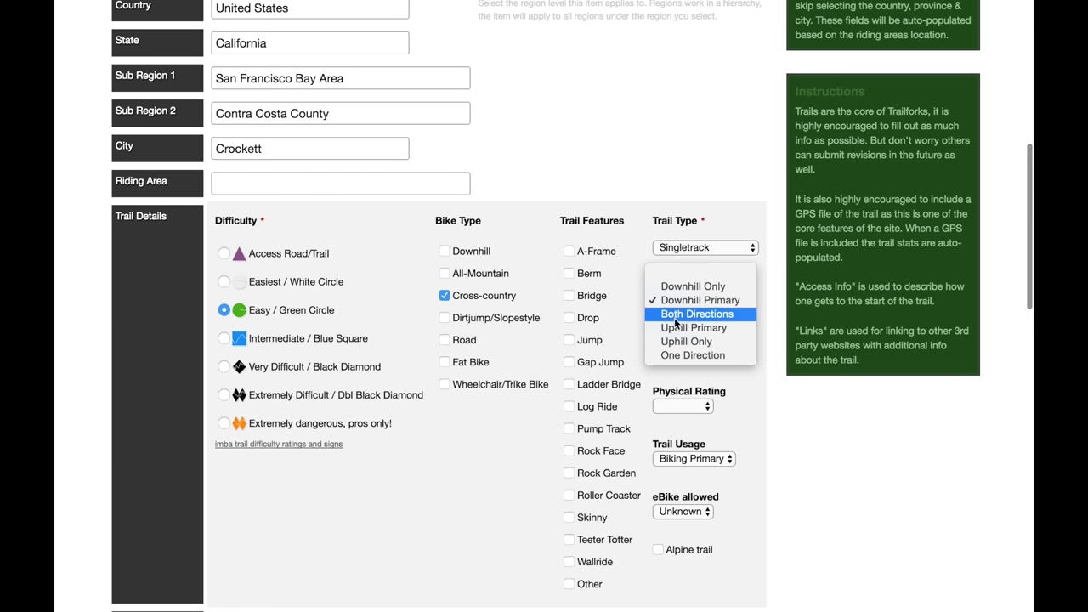
pyautogui.click(692, 313)
pyautogui.click(700, 351)
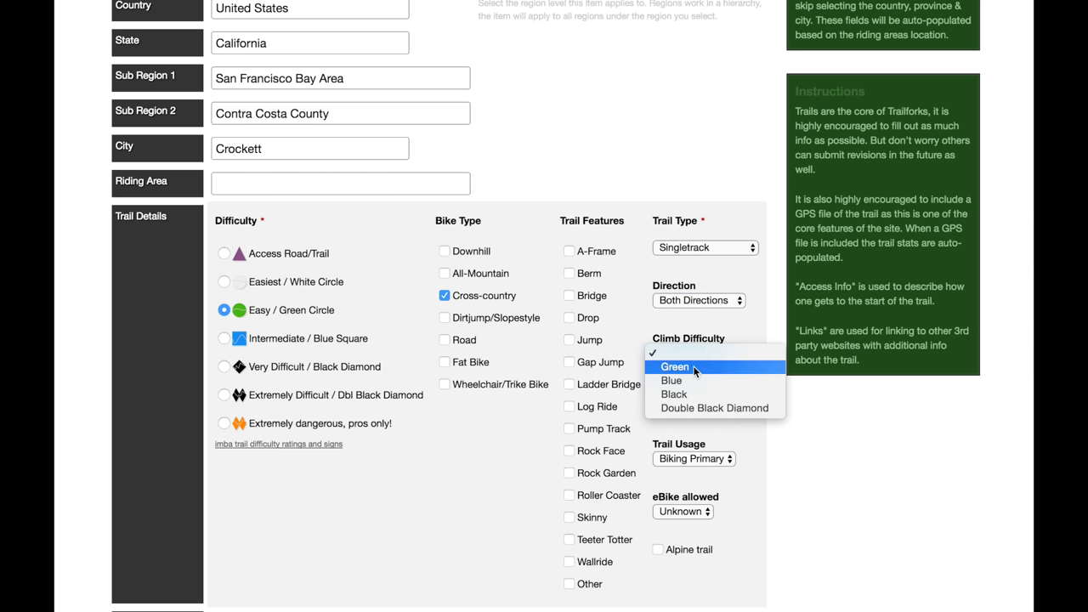
pyautogui.click(694, 366)
pyautogui.click(690, 354)
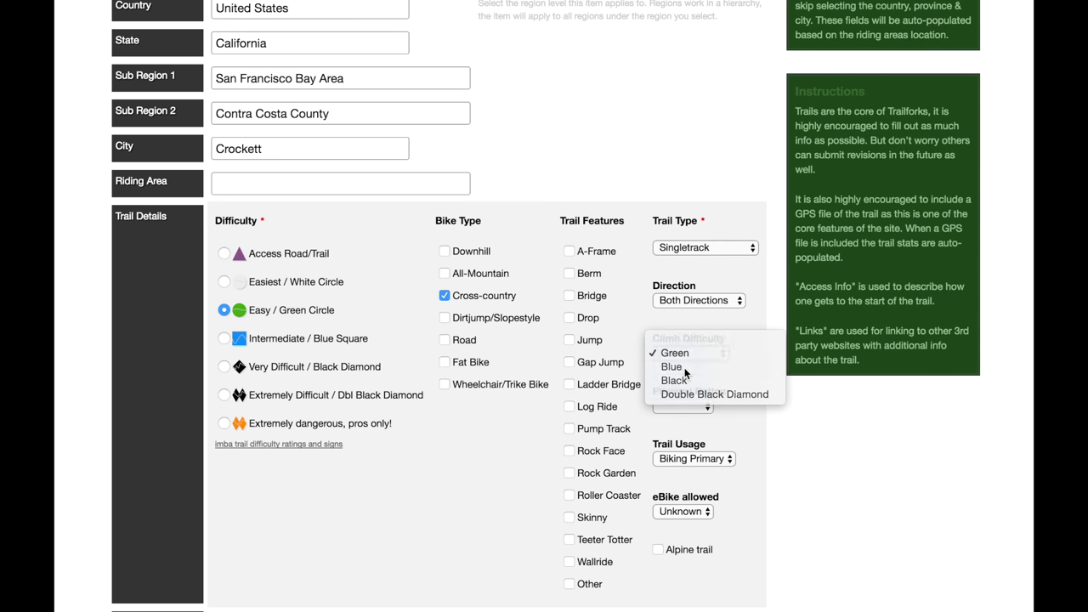
pyautogui.click(672, 366)
# - Set the physical rating to Moderate and change the climb difficulty to Green
pyautogui.click(702, 403)
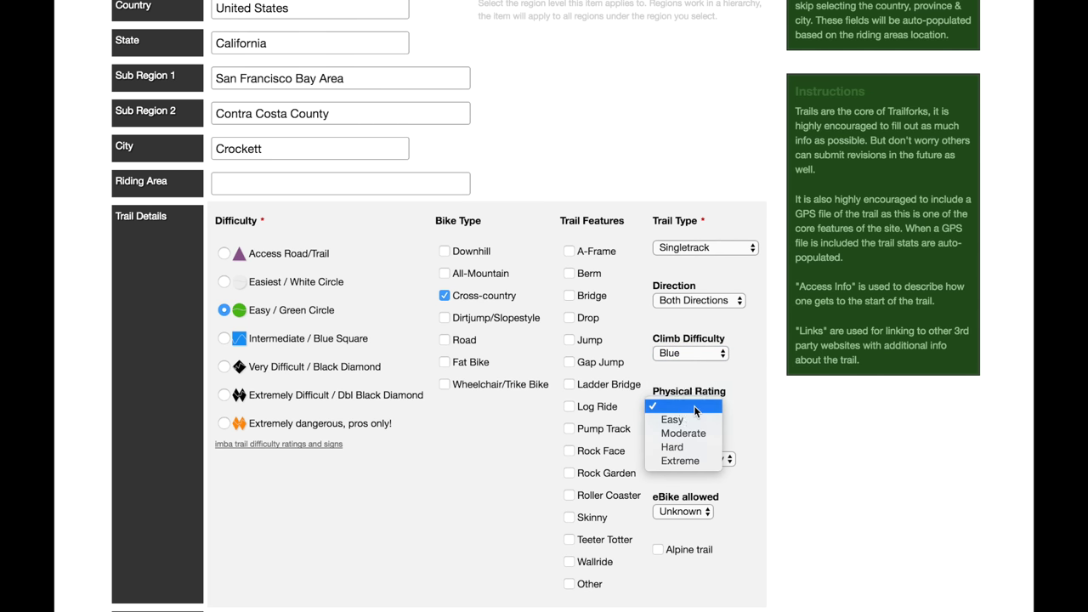
pyautogui.click(683, 374)
pyautogui.click(705, 350)
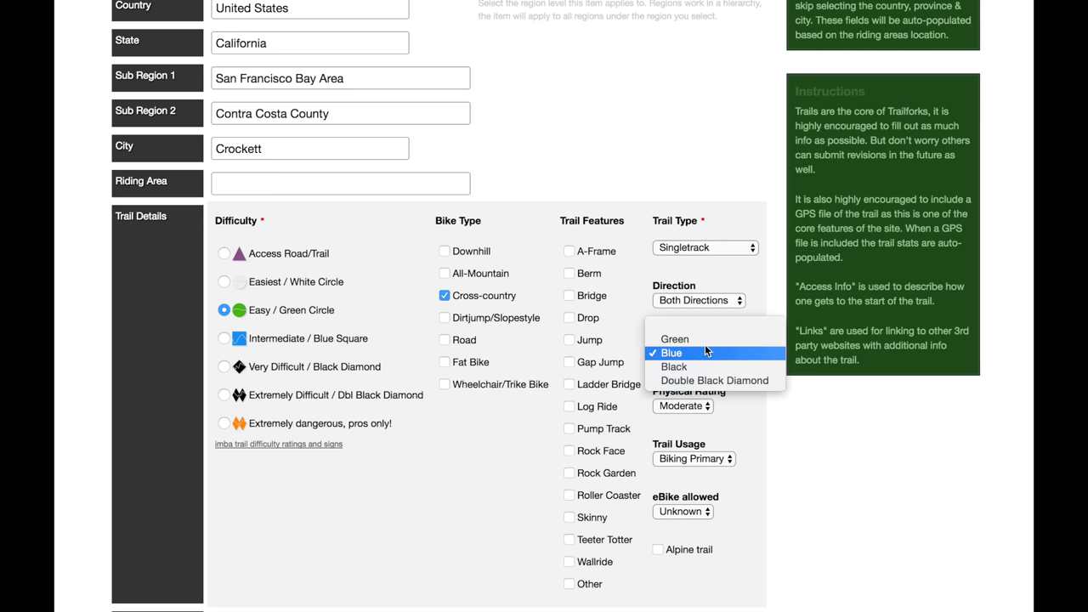
pyautogui.click(702, 338)
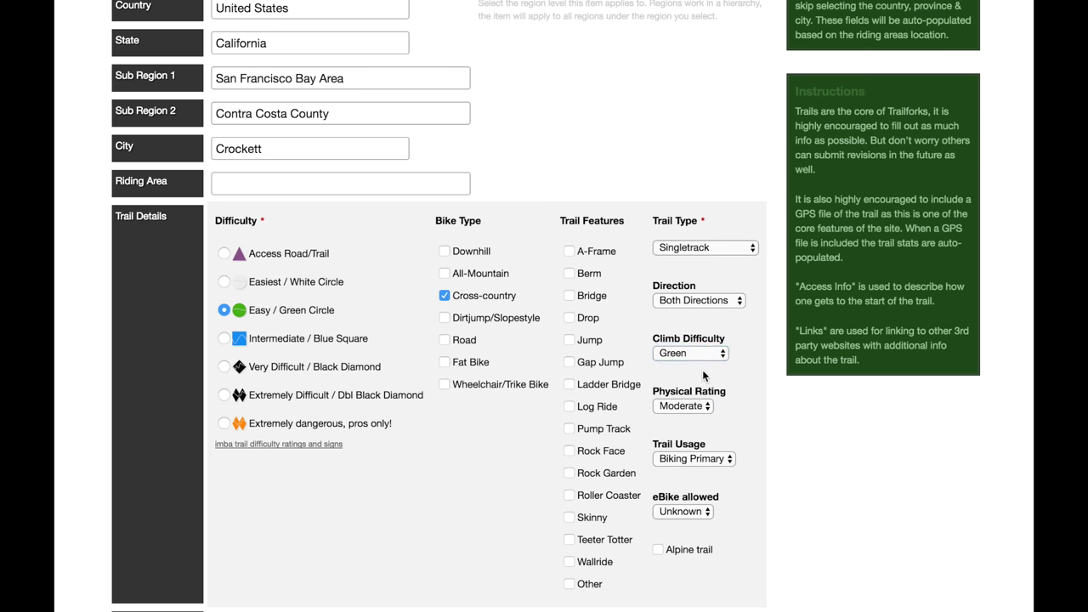
# - Set the trail usage to Multi-Use and leave the eBike allowance at Unknown
pyautogui.scroll(-1, 703, 375)
pyautogui.scroll(-2, 686, 372)
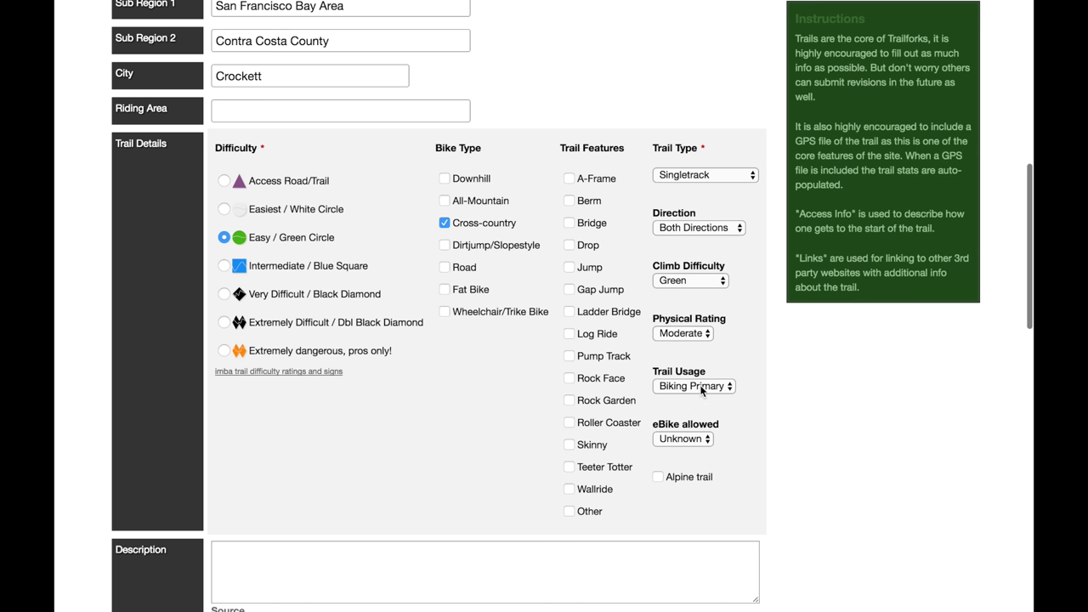
pyautogui.click(701, 390)
pyautogui.click(697, 401)
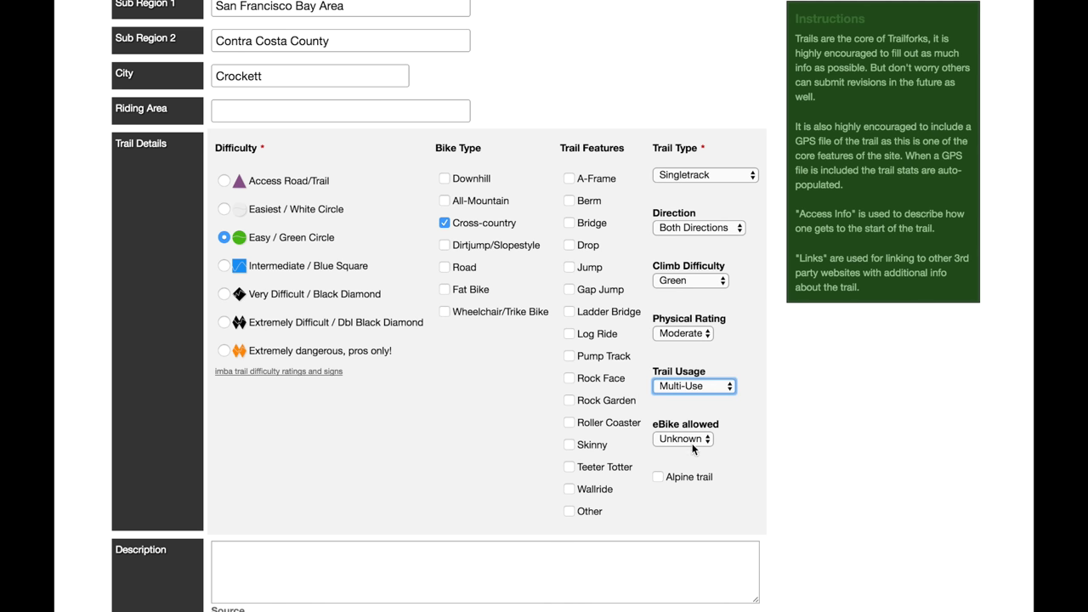
pyautogui.click(689, 439)
pyautogui.click(742, 462)
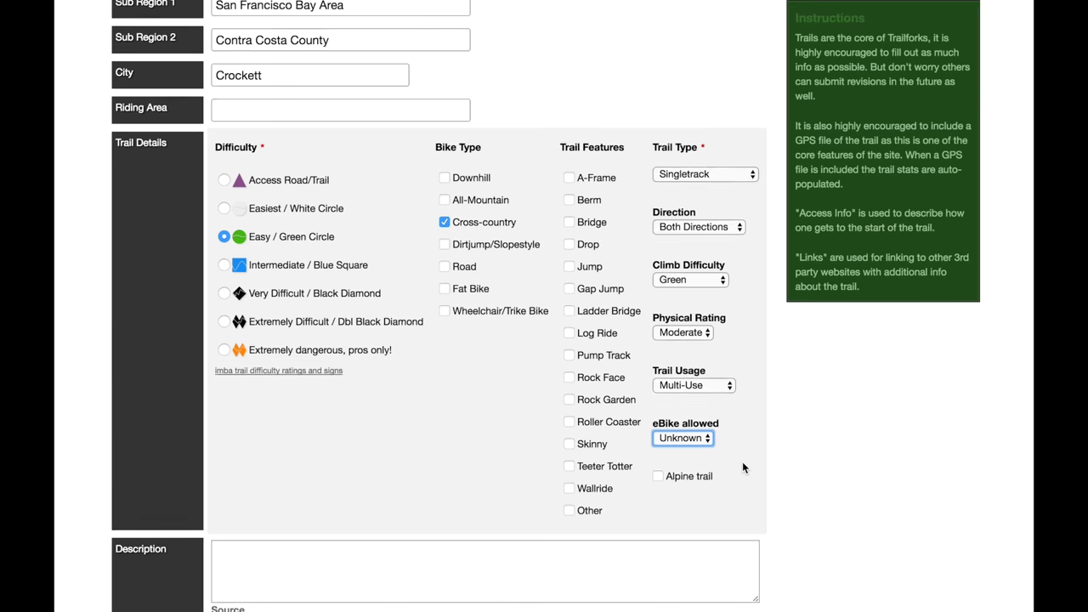
# - Leave the optional description, season, Strava segment and miscellaneous fields empty and submit the new trail
pyautogui.scroll(-3, 742, 463)
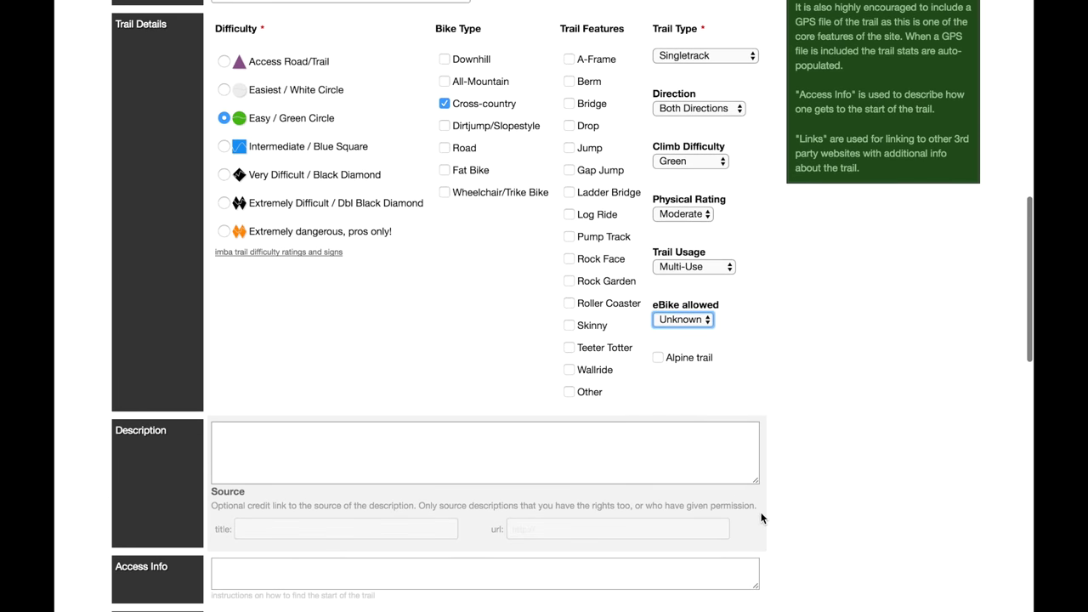
pyautogui.scroll(-10, 762, 518)
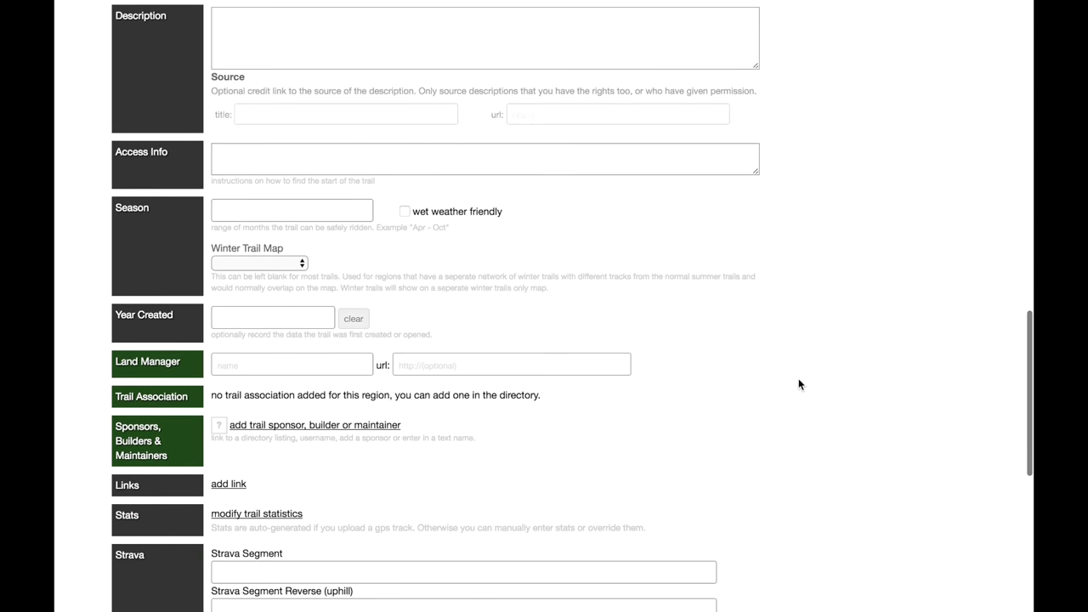
pyautogui.scroll(-7, 799, 380)
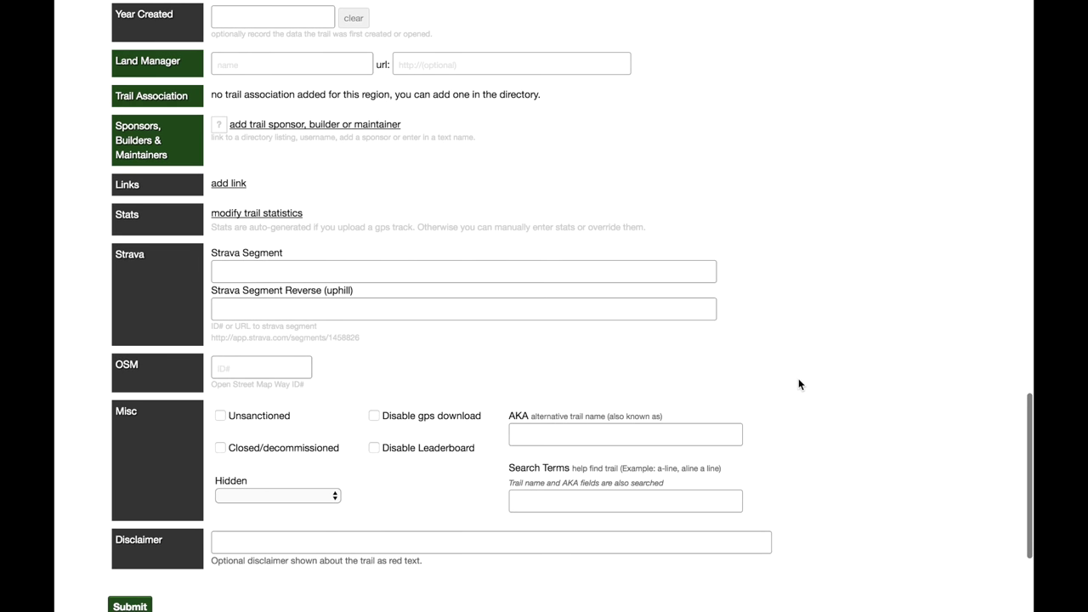
pyautogui.scroll(-3, 798, 384)
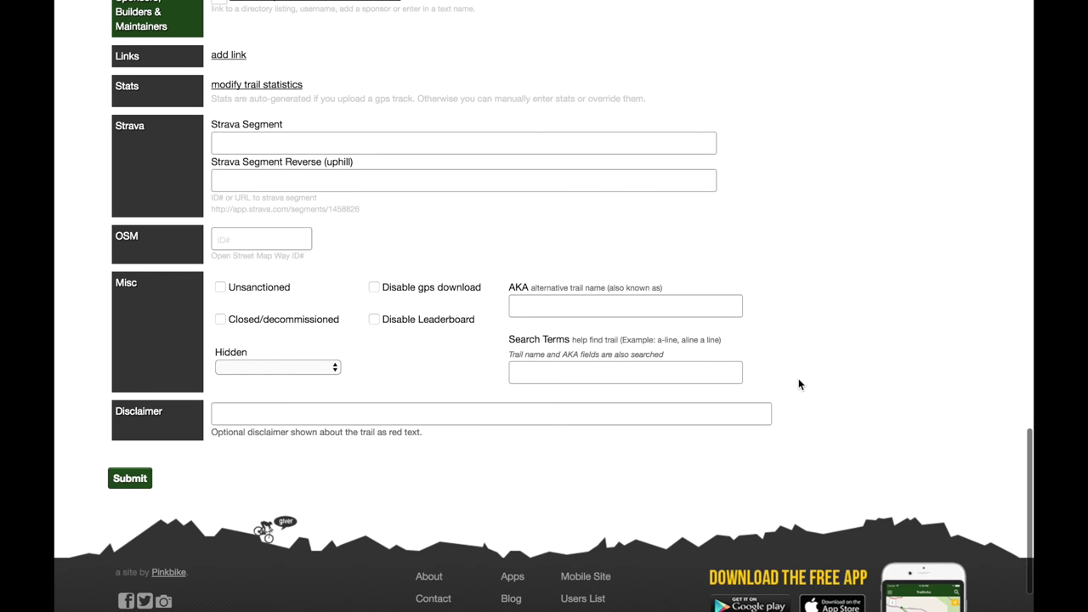
pyautogui.click(130, 476)
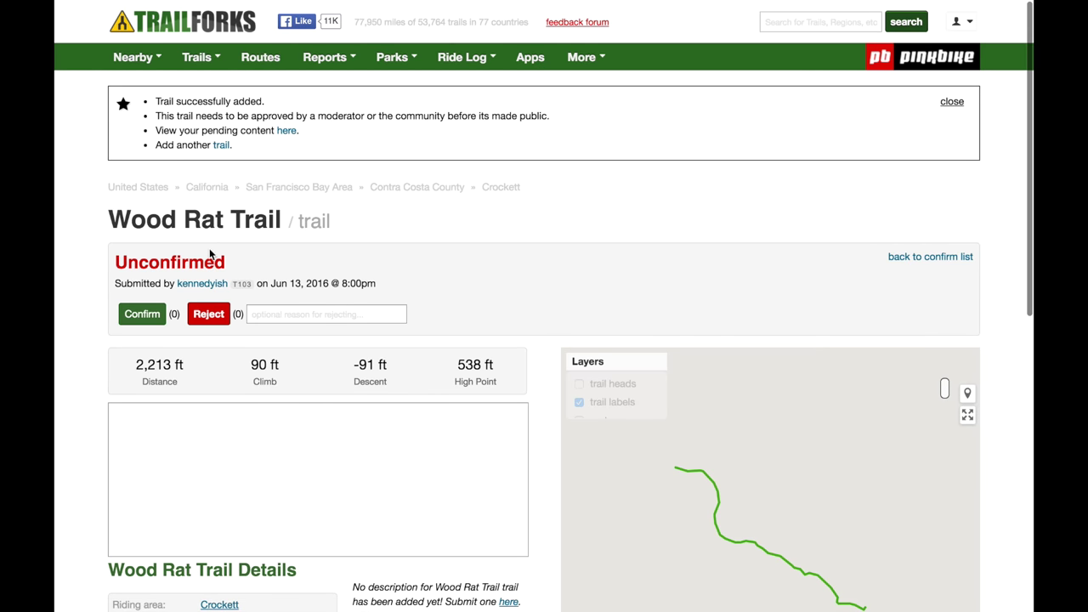
# - Review the submitted Wood Rat Trail page, including its elevation profile, map, details and statistics
pyautogui.scroll(-1, 223, 284)
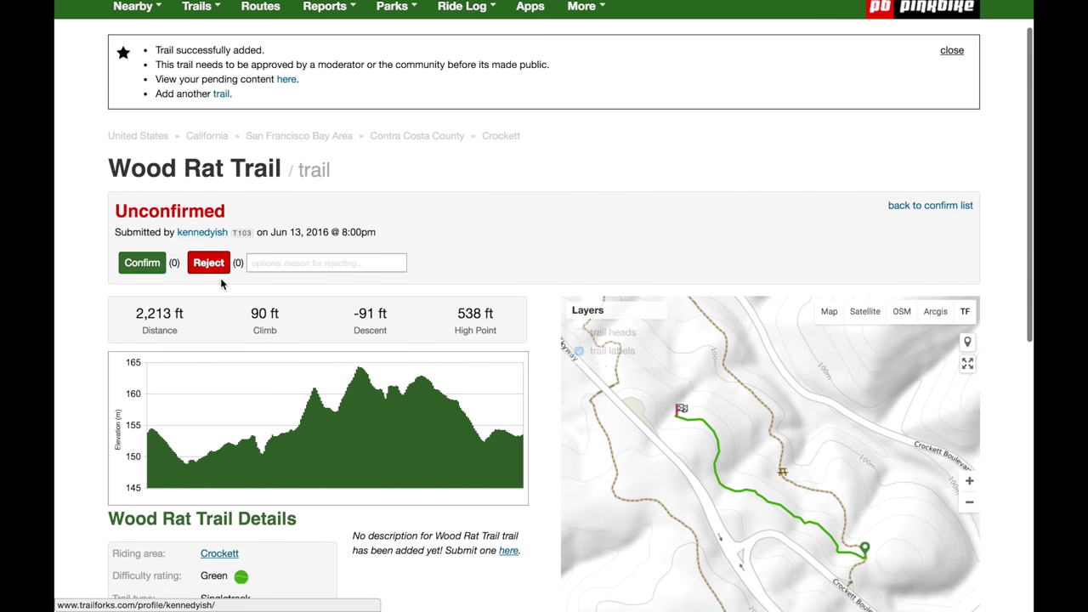
pyautogui.scroll(-5, 260, 415)
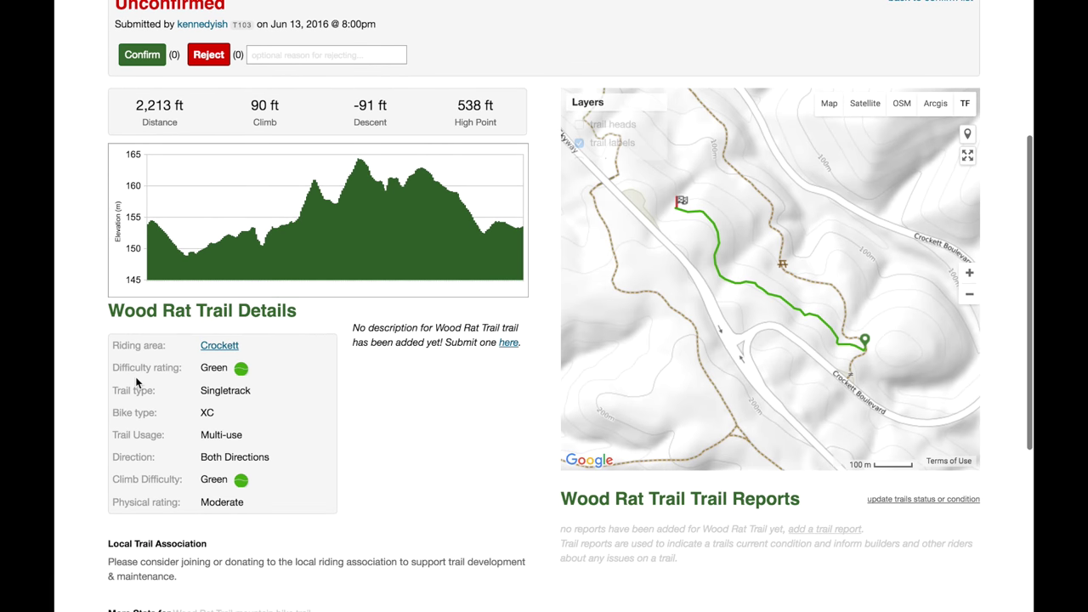
pyautogui.scroll(-3, 260, 417)
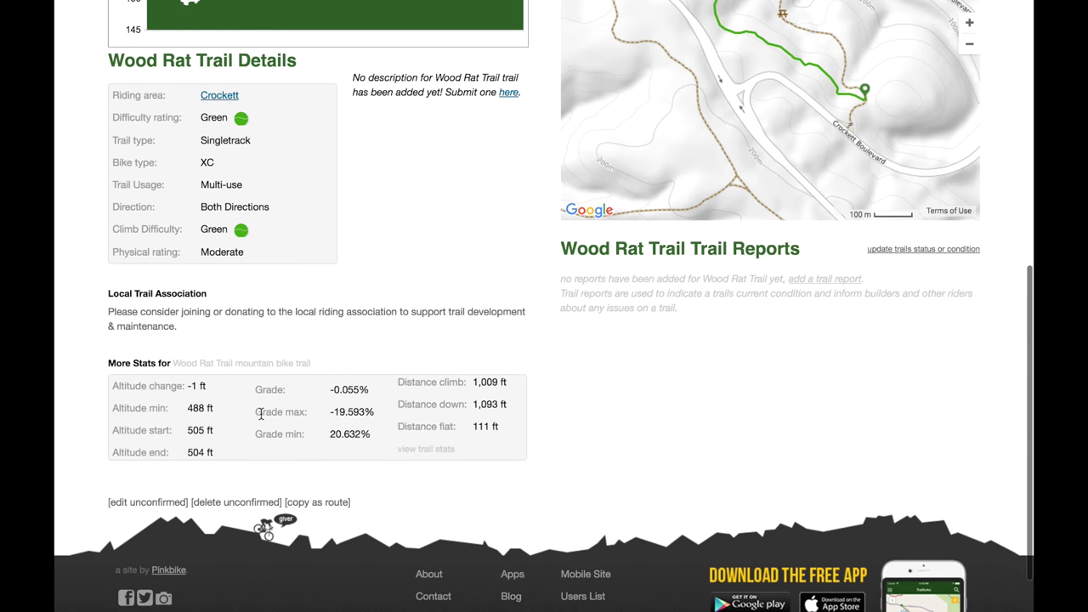
pyautogui.scroll(10, 260, 416)
pyautogui.scroll(-1, 260, 417)
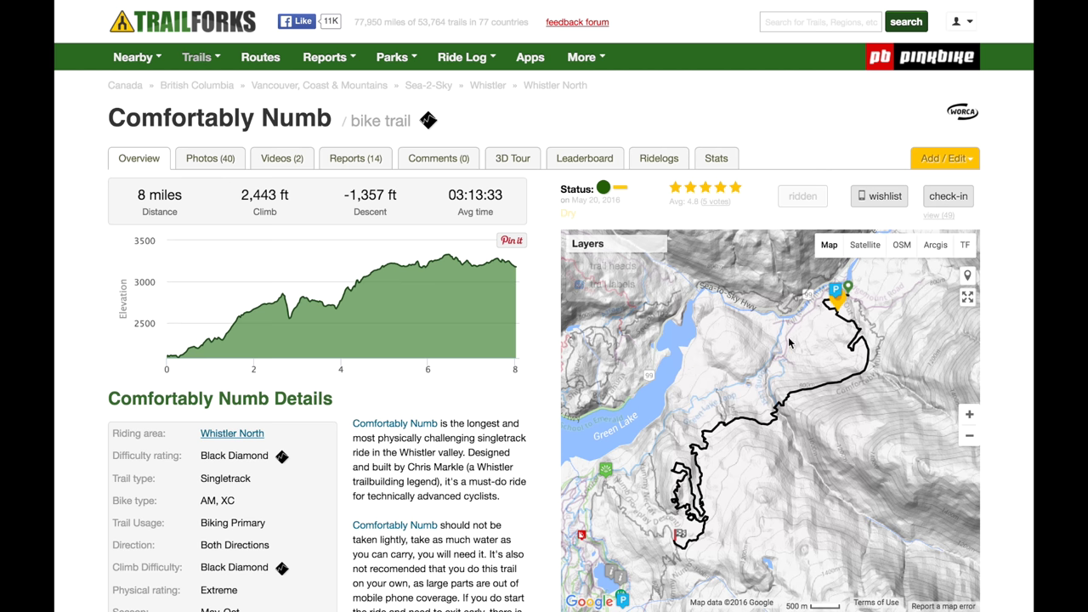
# - Inspect the northern part of the Comfortably Numb trail near Out There and open the trail for editing
pyautogui.doubleClick(817, 348)
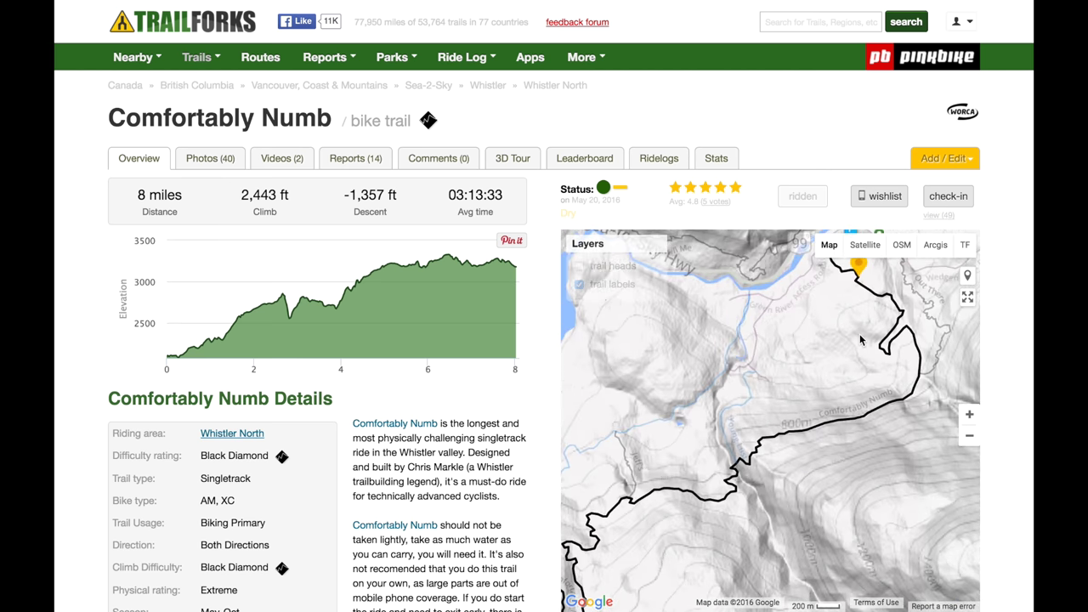
pyautogui.moveTo(785, 335); pyautogui.dragTo(655, 366)
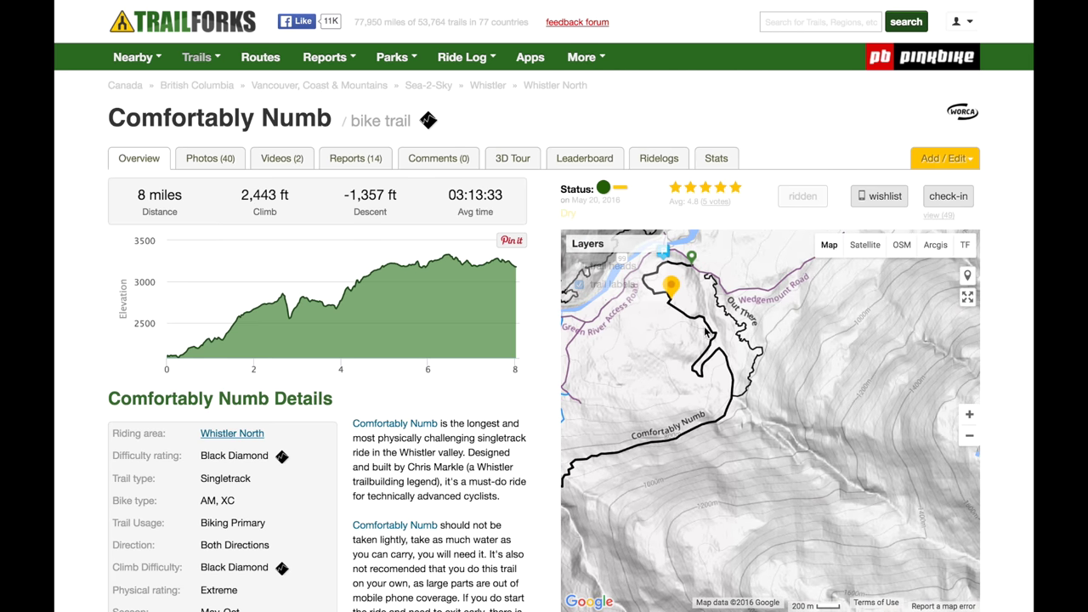
pyautogui.doubleClick(711, 376)
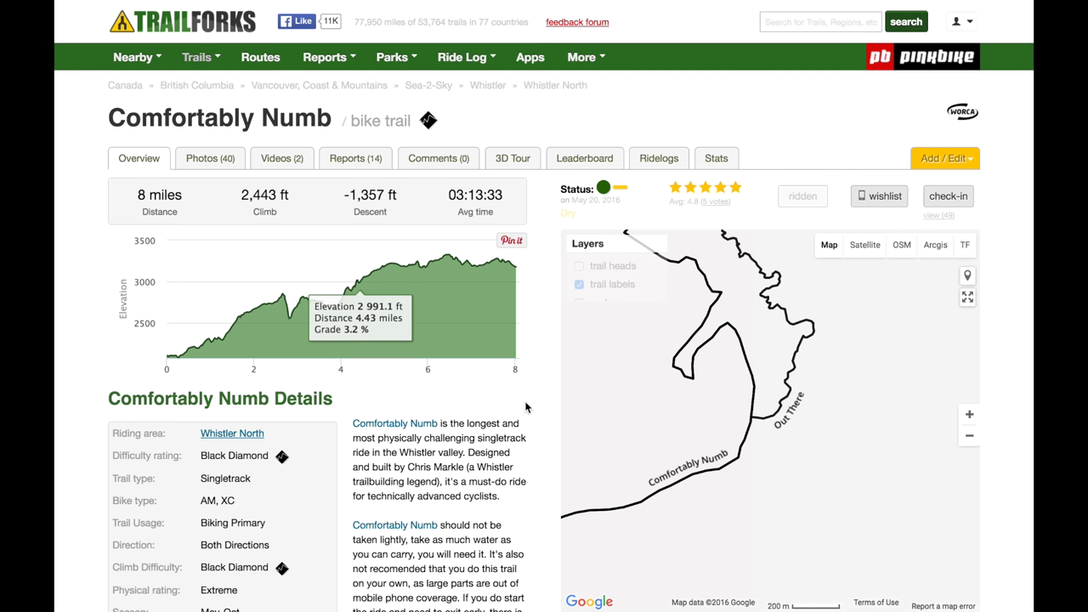
pyautogui.click(950, 160)
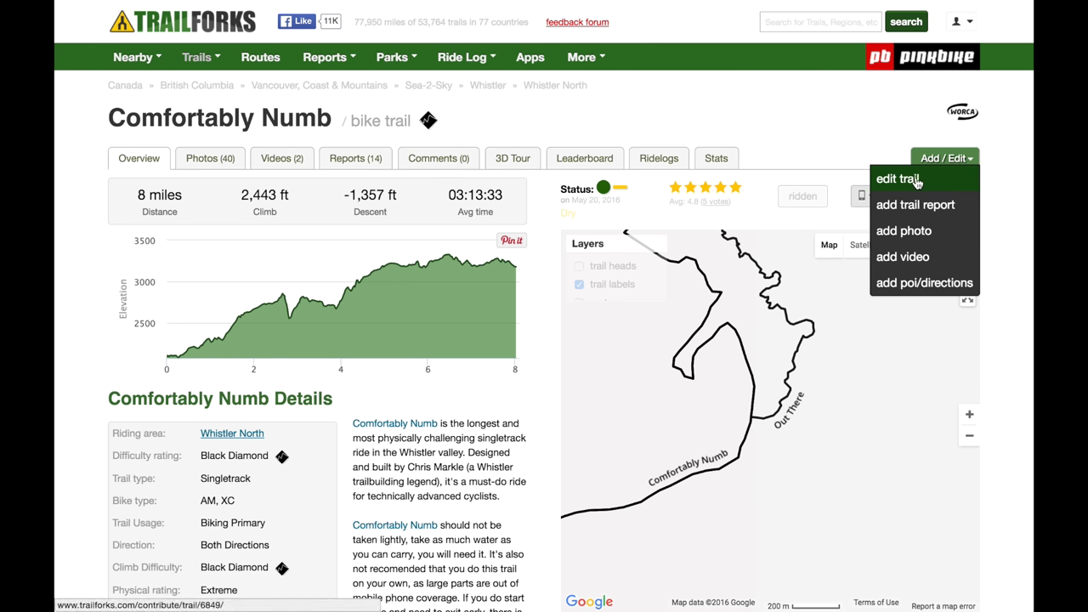
pyautogui.click(917, 182)
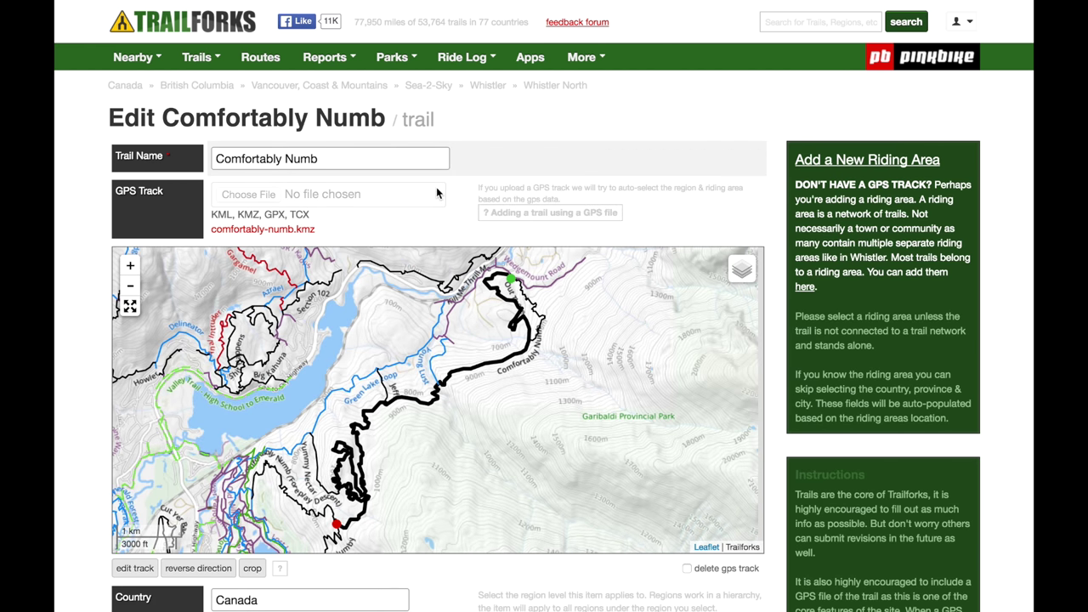
# - Make the Comfortably Numb track editable and examine its points around the Out There junction
pyautogui.scroll(1, 404, 439)
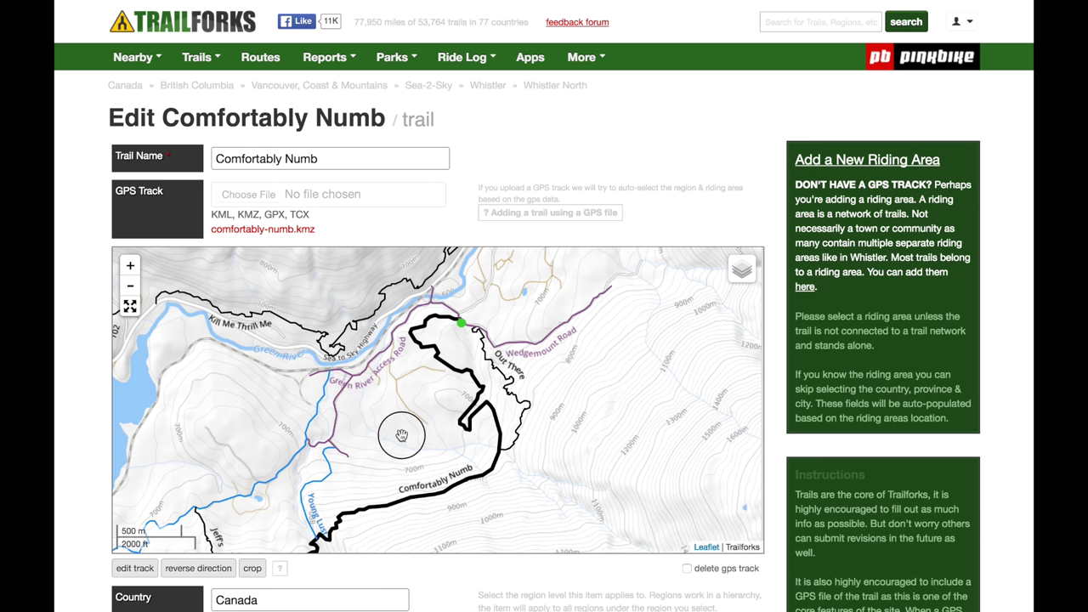
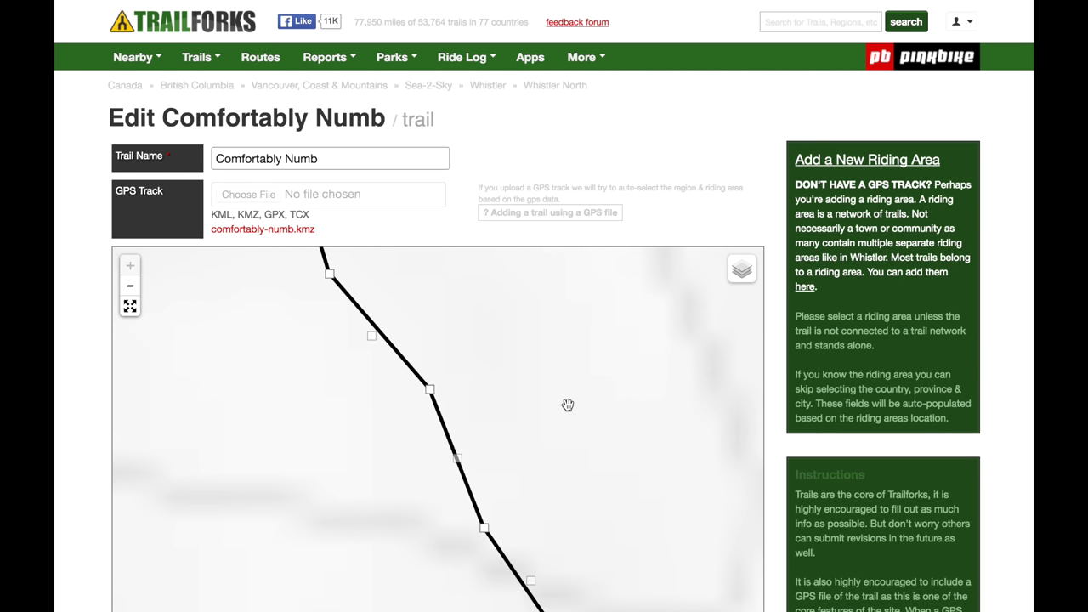
pyautogui.scroll(-2, 568, 405)
pyautogui.scroll(-2, 317, 451)
pyautogui.moveTo(316, 451); pyautogui.dragTo(369, 401)
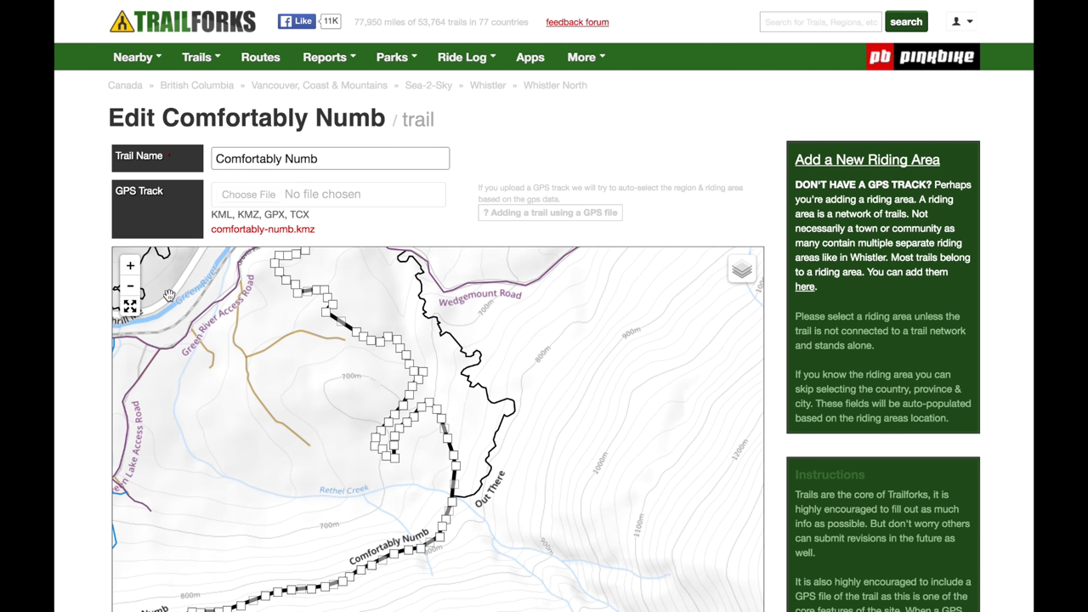
pyautogui.click(130, 265)
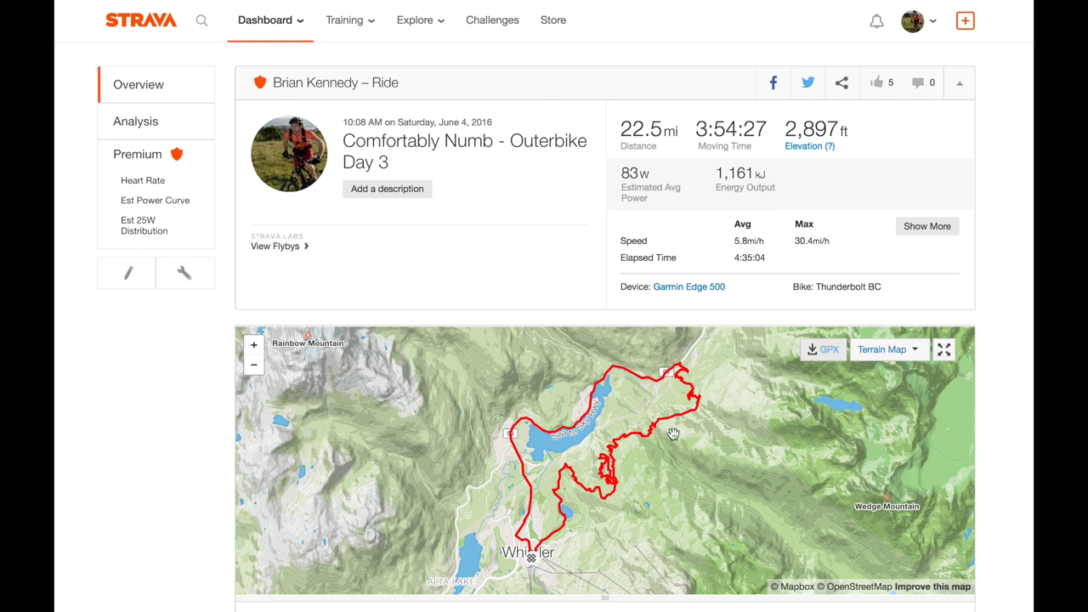
# - Switch to the Strava activity "Comfortably Numb - Outerbike Day 3" and examine the ridden route around the section near Out There
pyautogui.scroll(2, 700, 385)
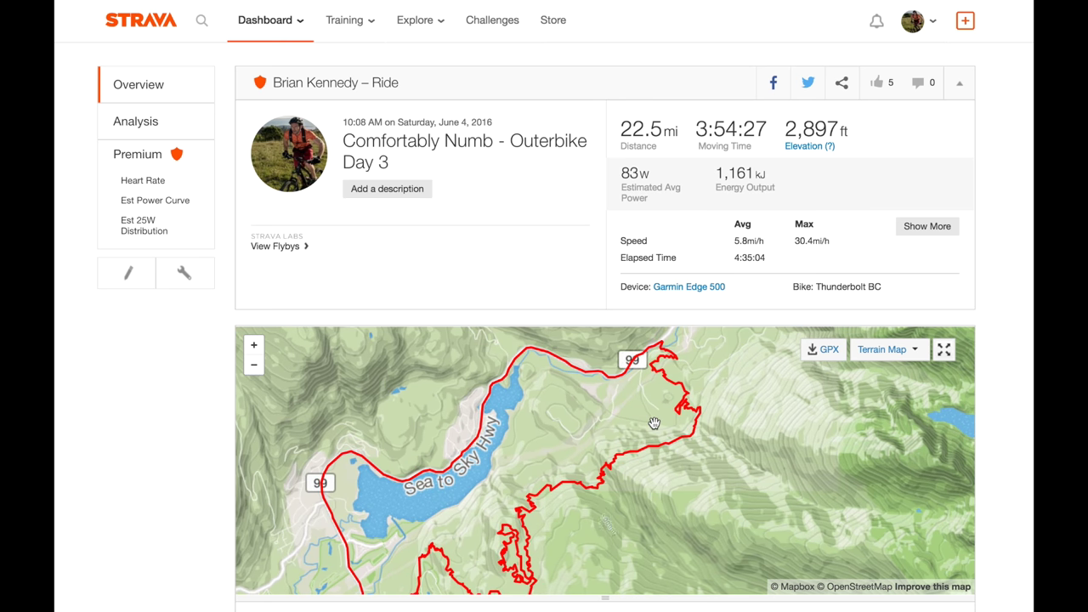
pyautogui.scroll(3, 654, 423)
pyautogui.moveTo(655, 430); pyautogui.dragTo(654, 453)
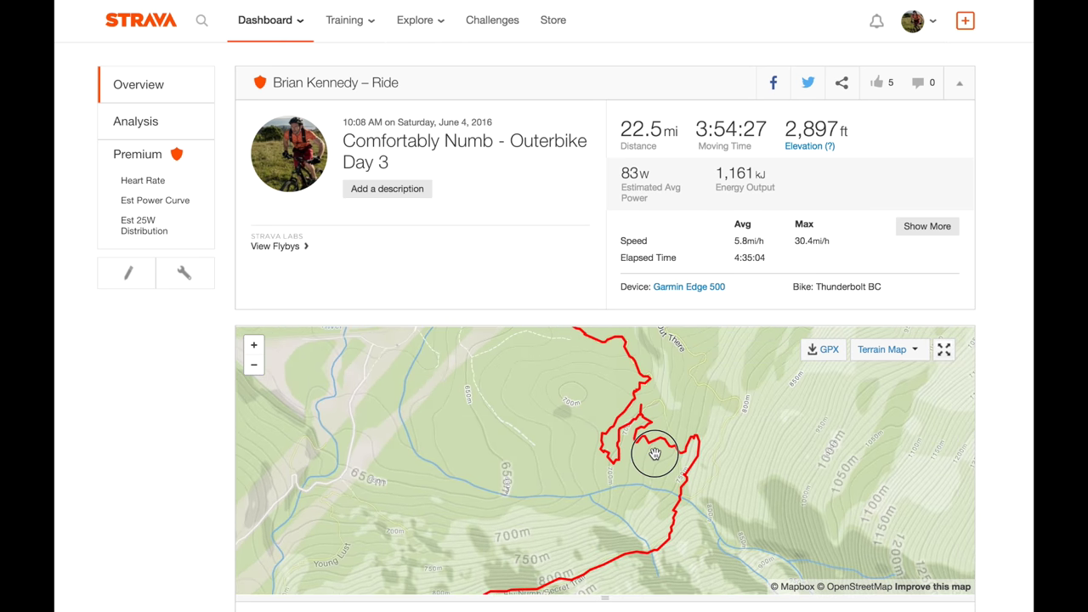
pyautogui.scroll(2, 654, 453)
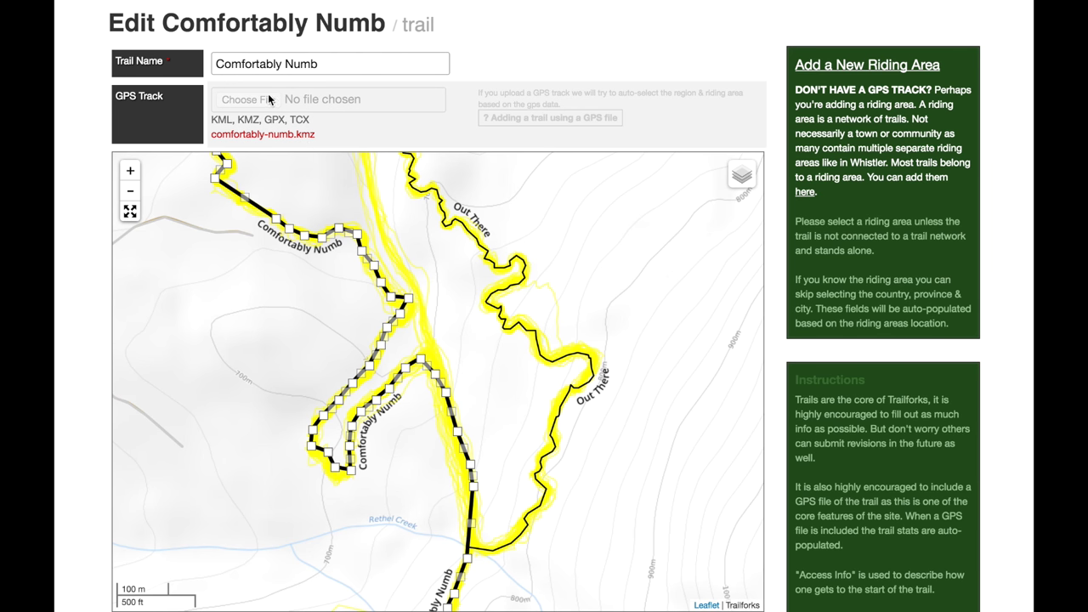
# - Choose the Comfortably Numb Outerbike Day 3 GPX file as the trail's GPS track and compare it with the existing line
pyautogui.click(270, 100)
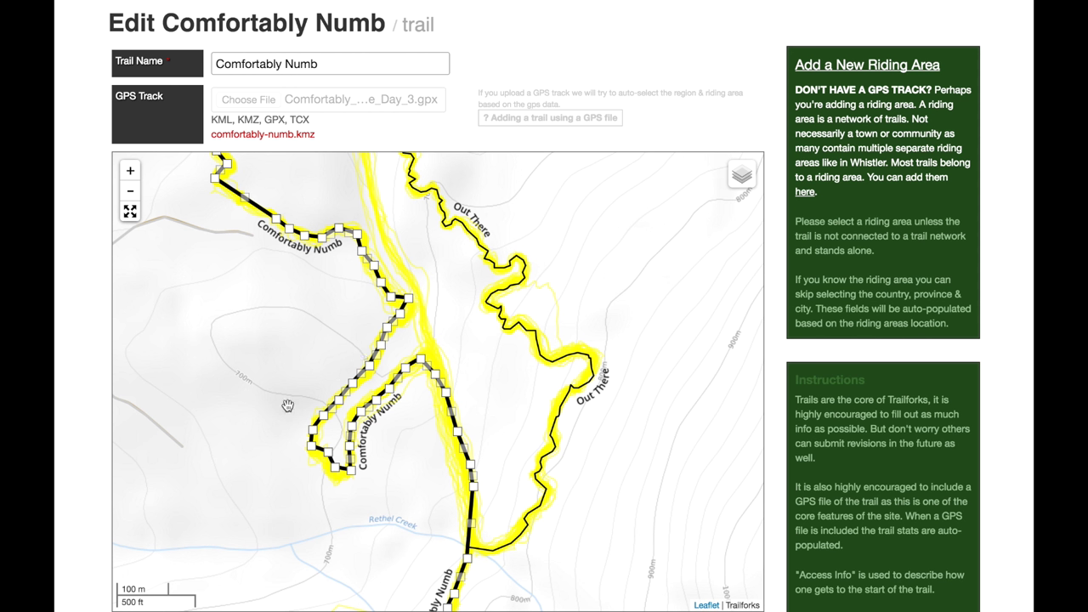
pyautogui.scroll(-2, 191, 398)
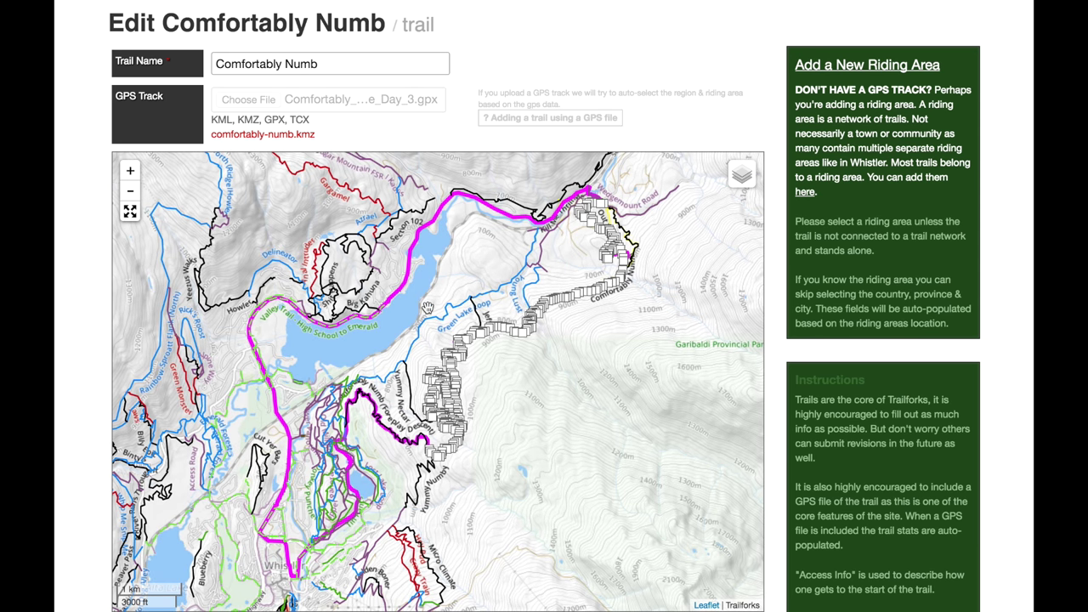
pyautogui.scroll(2, 611, 245)
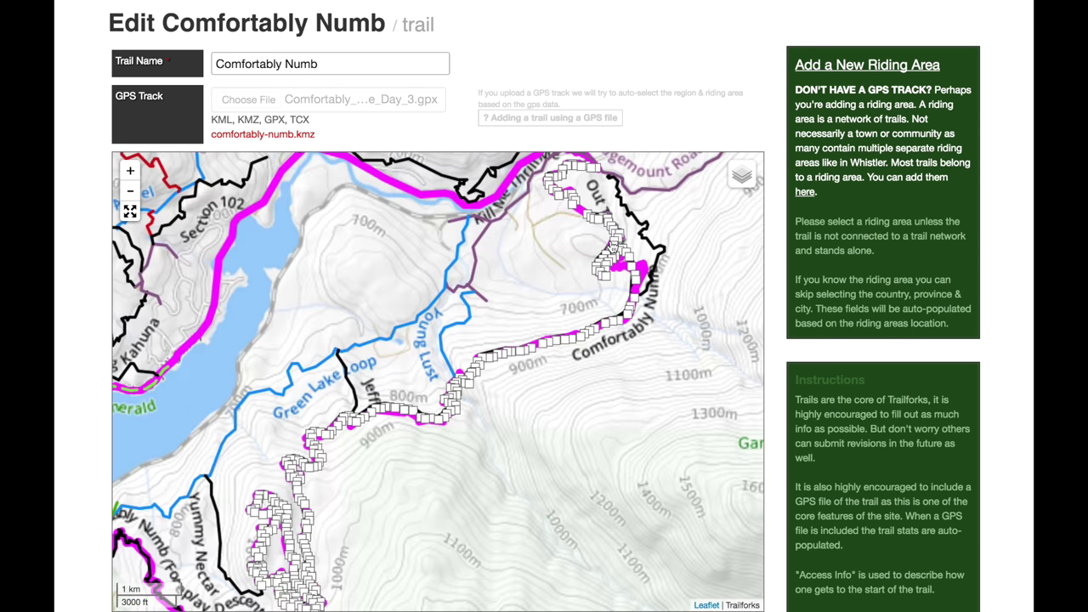
pyautogui.scroll(1, 612, 246)
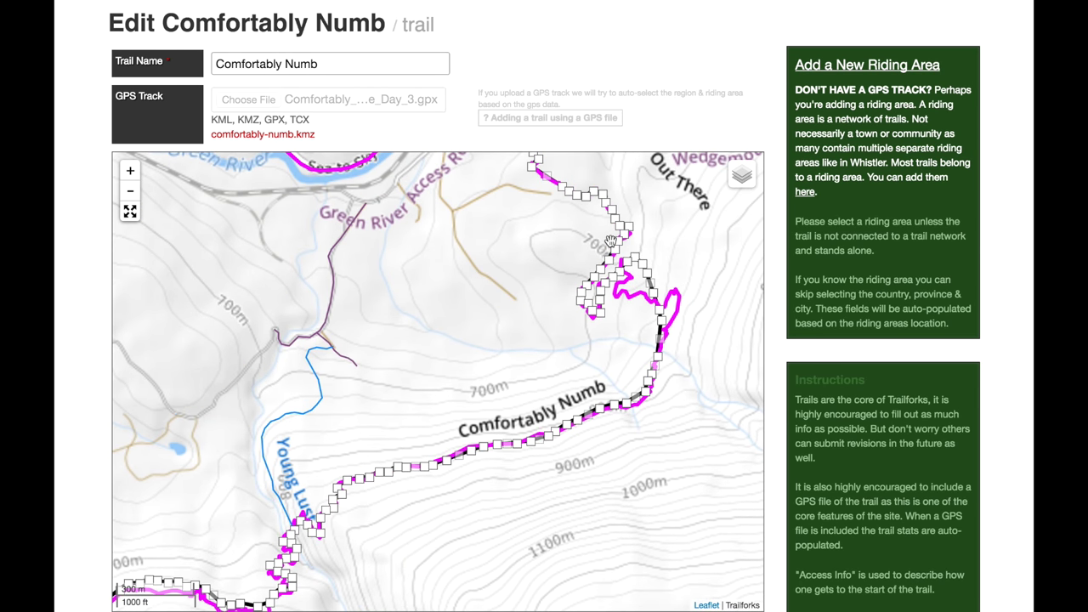
pyautogui.scroll(2, 610, 241)
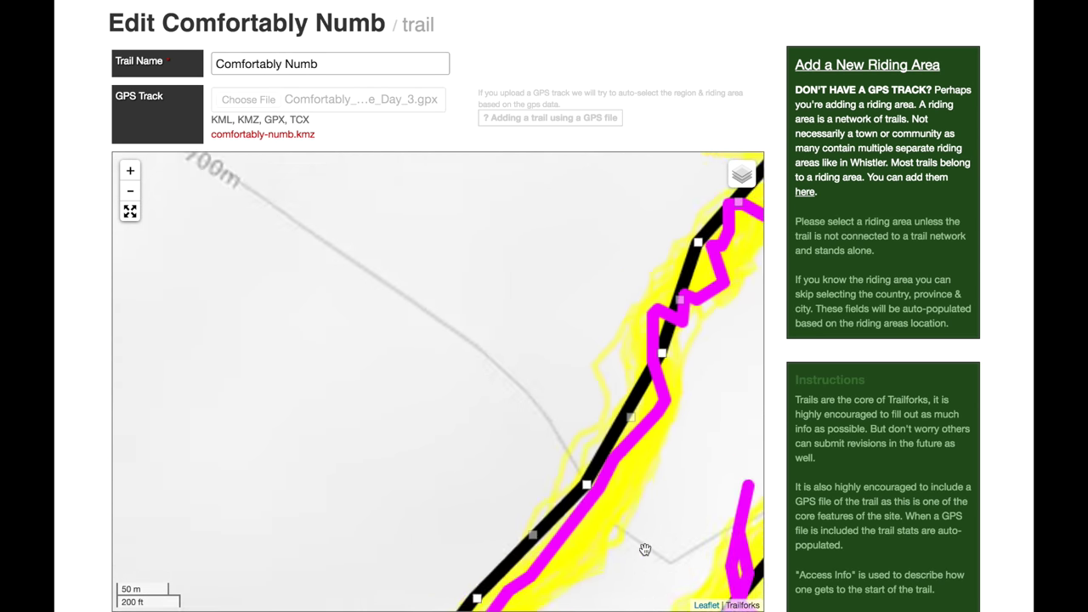
pyautogui.scroll(5, 634, 545)
pyautogui.scroll(-5, 646, 544)
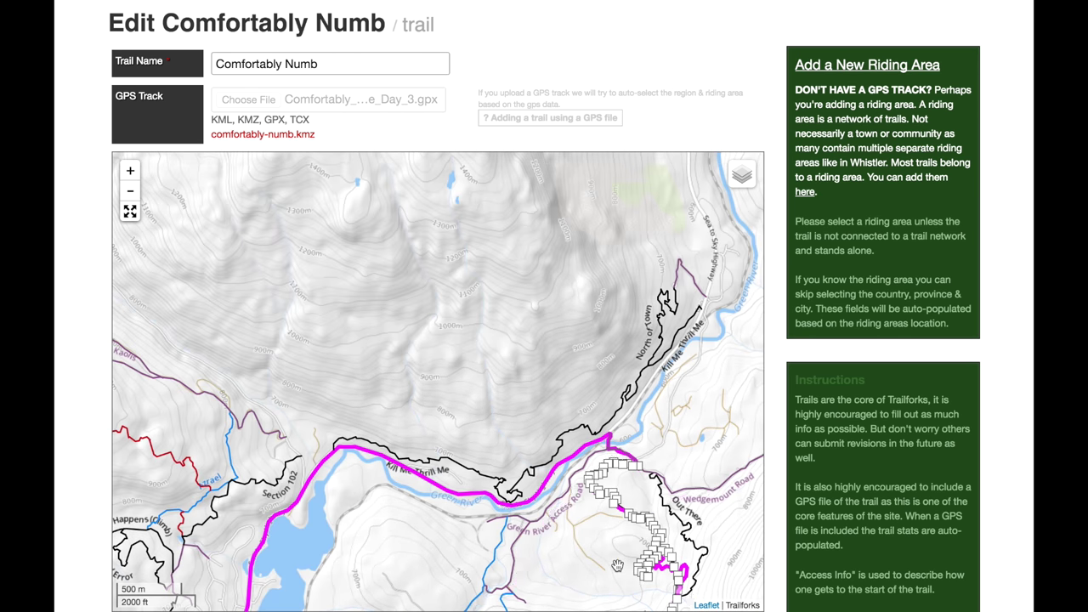
pyautogui.moveTo(621, 553); pyautogui.dragTo(336, 367)
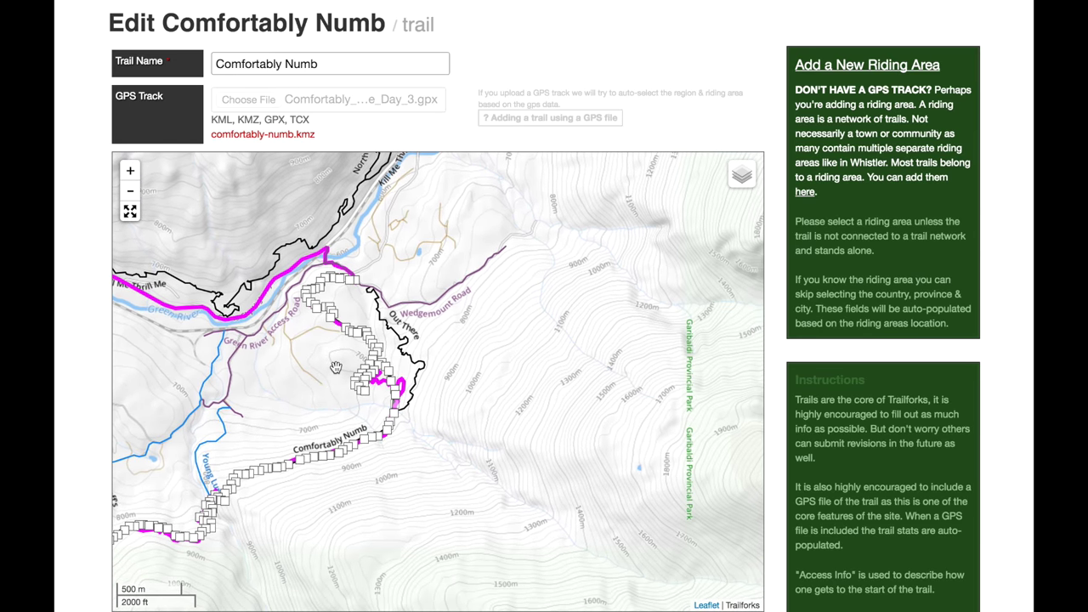
# - Delete the seven outdated track points between the Comfortably Numb hairpin and the Out There junction
pyautogui.scroll(1, 336, 367)
pyautogui.scroll(2, 437, 380)
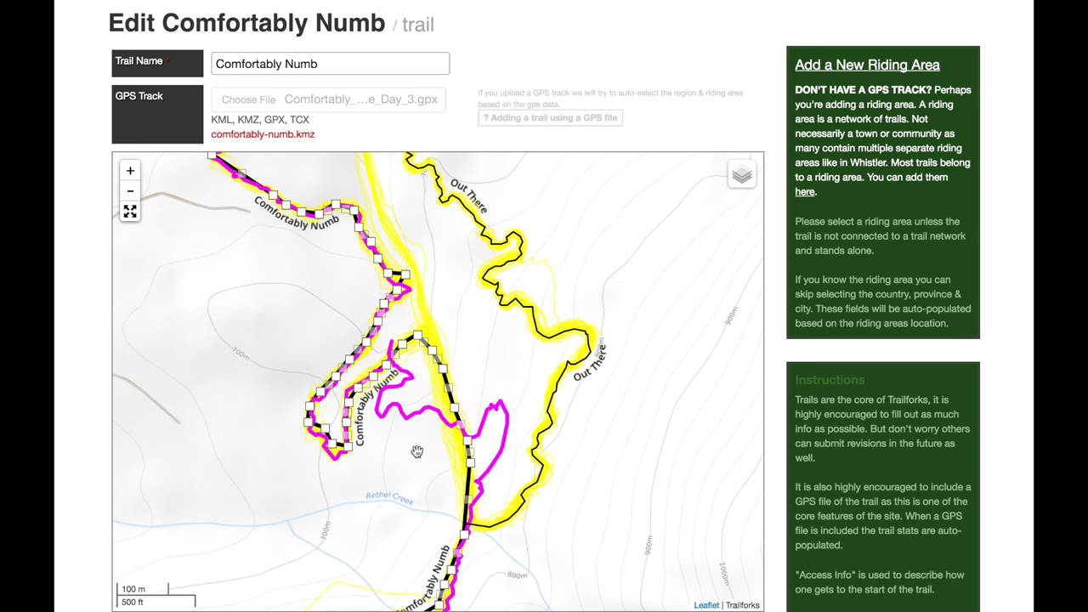
pyautogui.scroll(1, 417, 451)
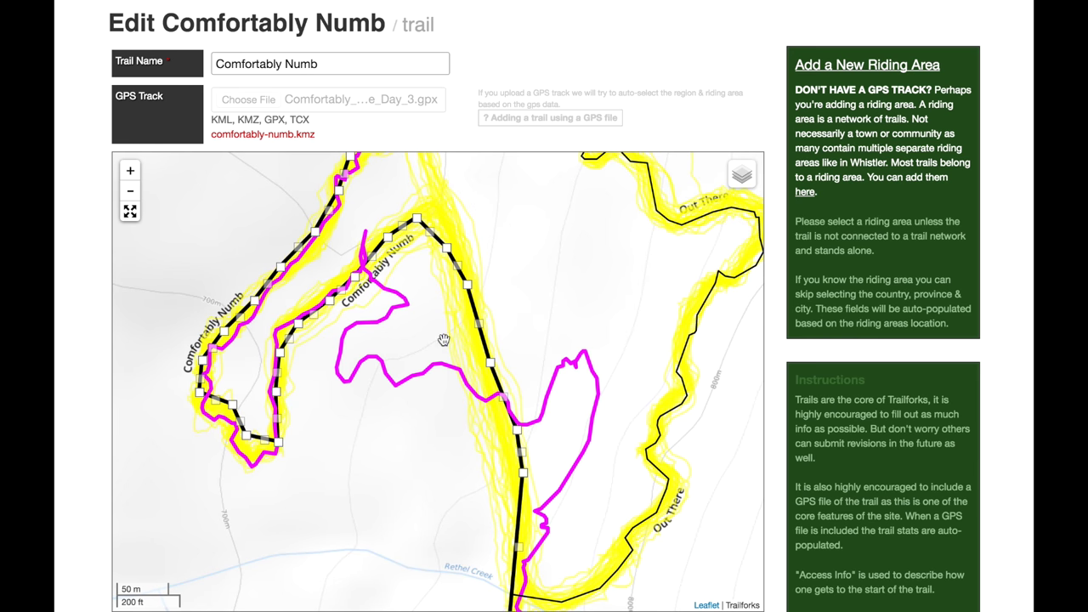
pyautogui.click(389, 242)
pyautogui.click(417, 221)
pyautogui.click(446, 249)
pyautogui.click(466, 286)
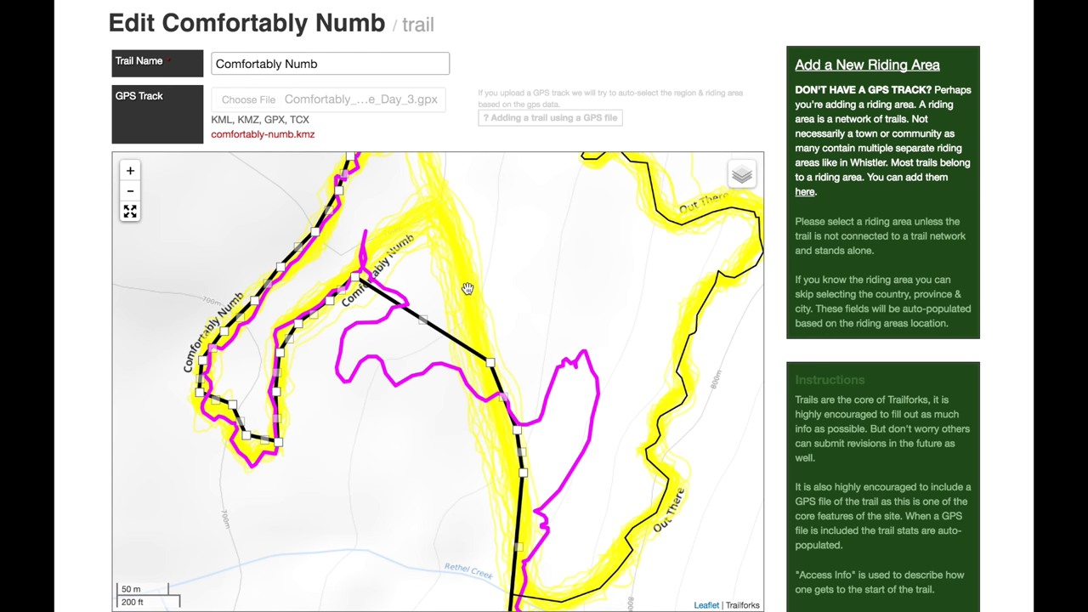
pyautogui.click(489, 364)
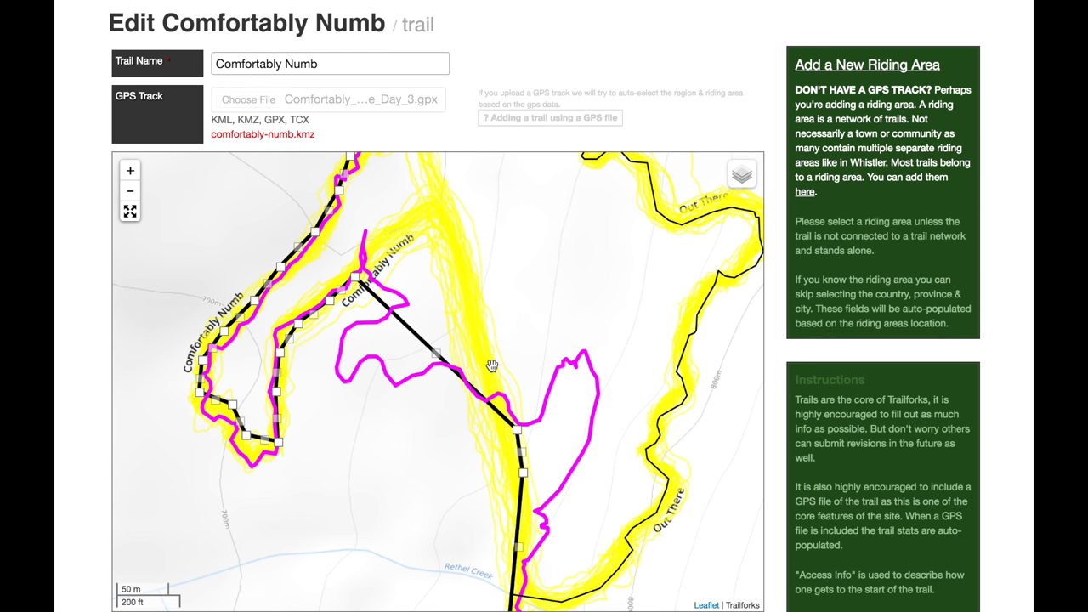
pyautogui.click(518, 432)
pyautogui.click(523, 474)
# - Reroute the track from the Out There junction north along the magenta GPX line, adding points up the eastern side of its loop
pyautogui.moveTo(429, 528); pyautogui.dragTo(379, 361)
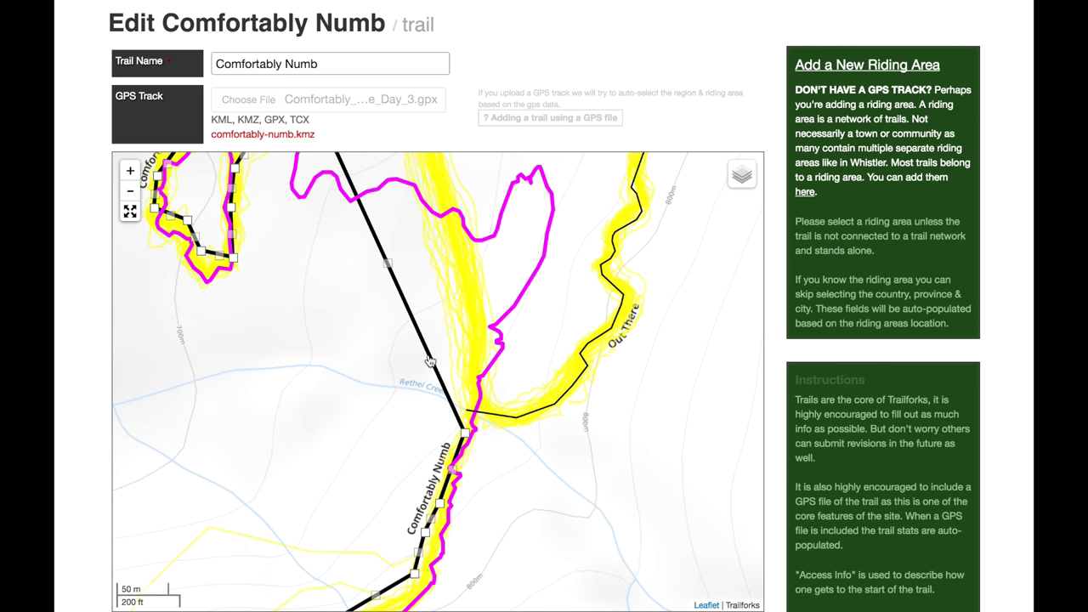
pyautogui.moveTo(428, 400)
pyautogui.mouseDown()
pyautogui.moveTo(396, 455)
pyautogui.moveTo(372, 291)
pyautogui.moveTo(408, 437)
pyautogui.mouseUp()
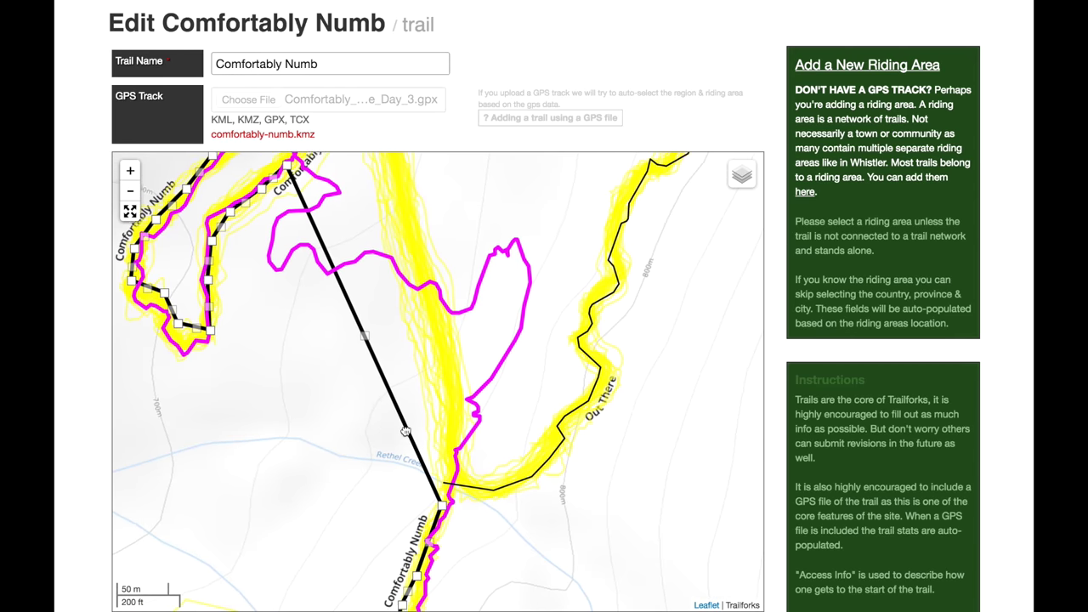
pyautogui.moveTo(364, 342)
pyautogui.mouseDown()
pyautogui.moveTo(372, 332)
pyautogui.moveTo(437, 382)
pyautogui.moveTo(458, 459)
pyautogui.mouseUp()
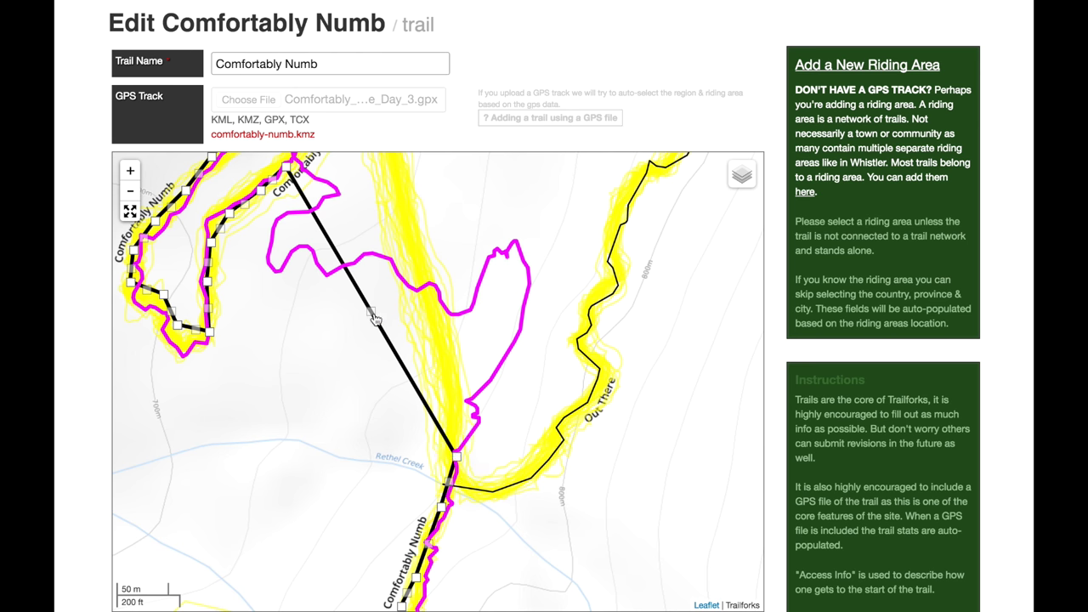
pyautogui.moveTo(375, 319); pyautogui.dragTo(477, 421)
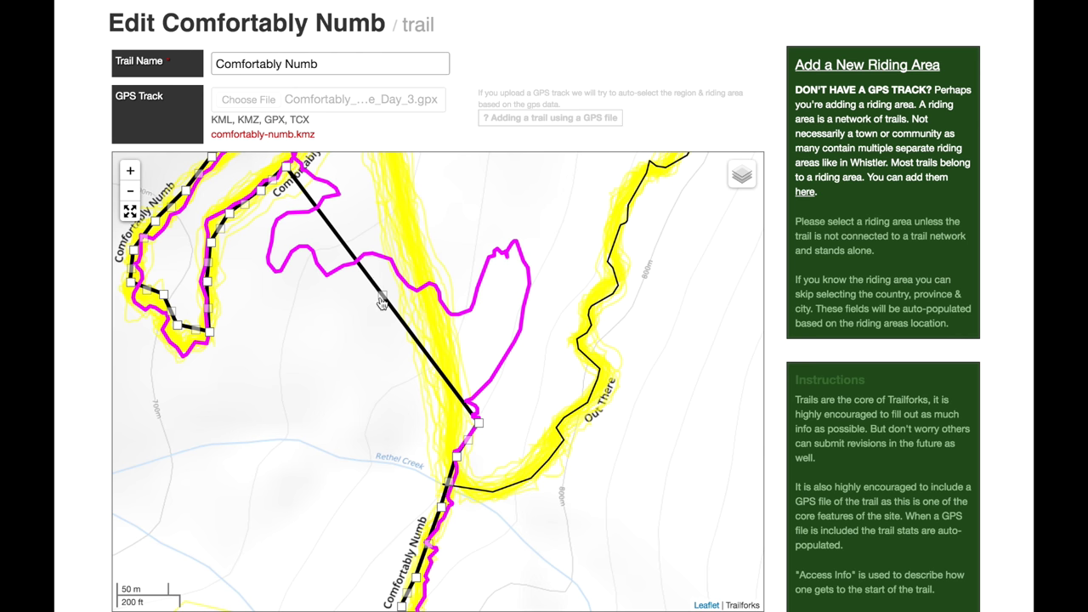
pyautogui.moveTo(382, 304); pyautogui.dragTo(468, 399)
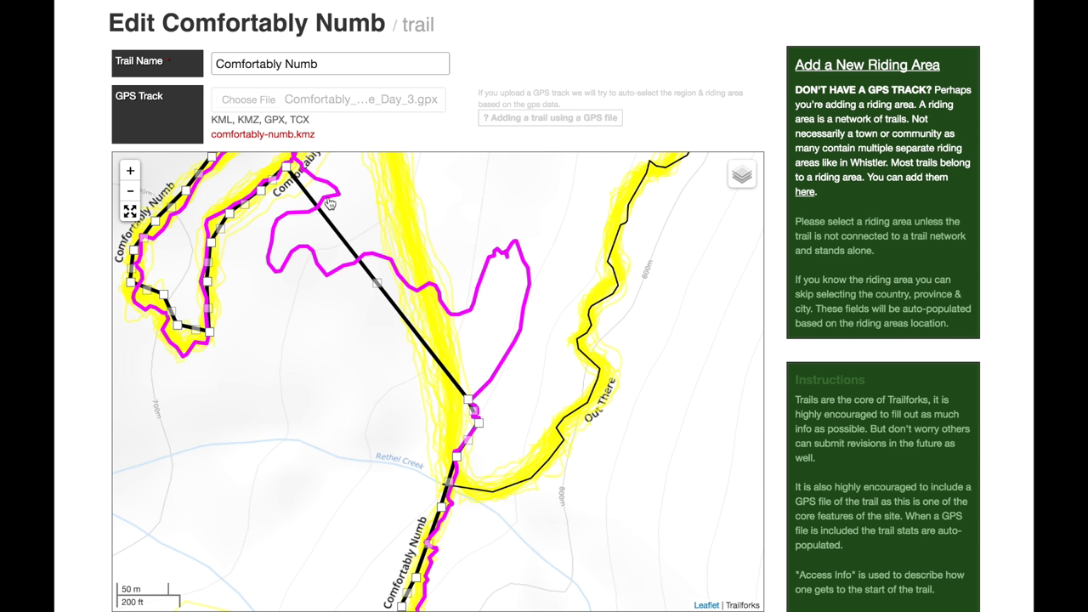
pyautogui.moveTo(378, 292); pyautogui.dragTo(505, 359)
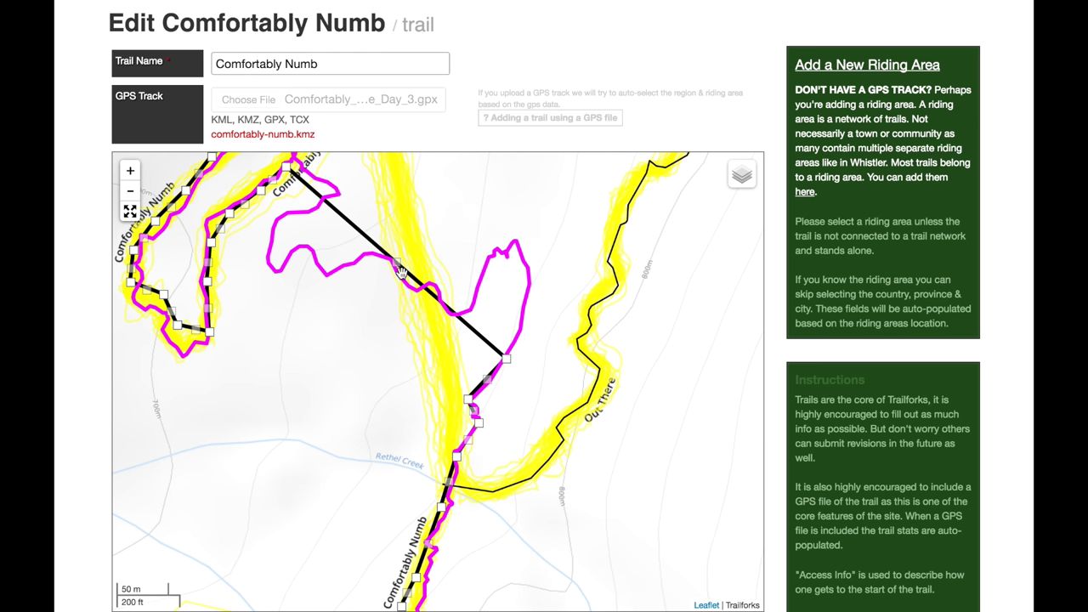
pyautogui.moveTo(398, 267); pyautogui.dragTo(529, 288)
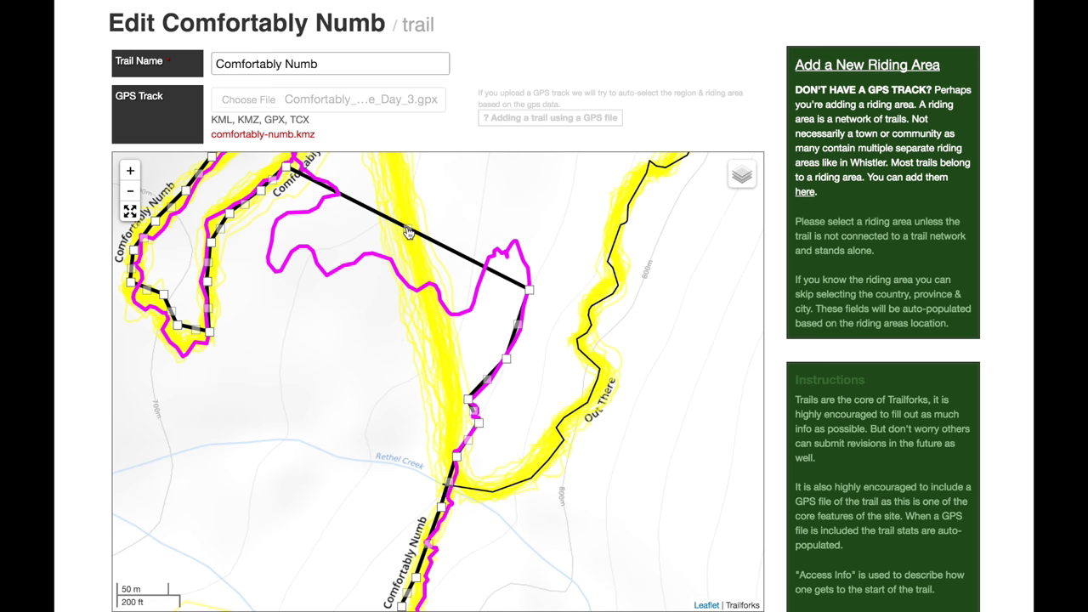
# - Continue the rerouted track over the northern tip of the GPX loop and down its western side to the low bend
pyautogui.moveTo(408, 233); pyautogui.dragTo(523, 259)
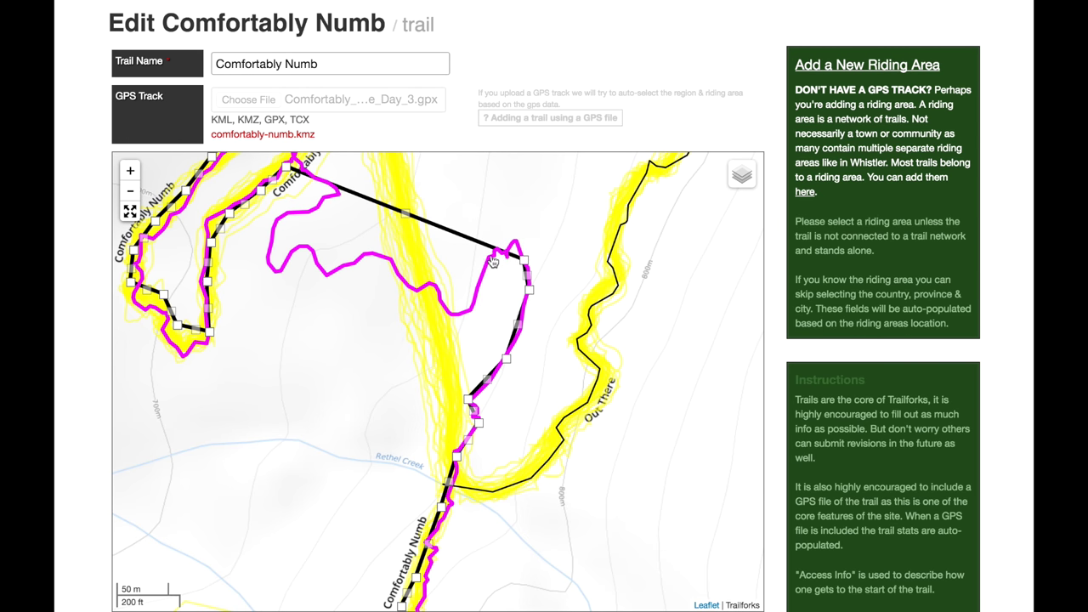
pyautogui.moveTo(408, 217); pyautogui.dragTo(513, 247)
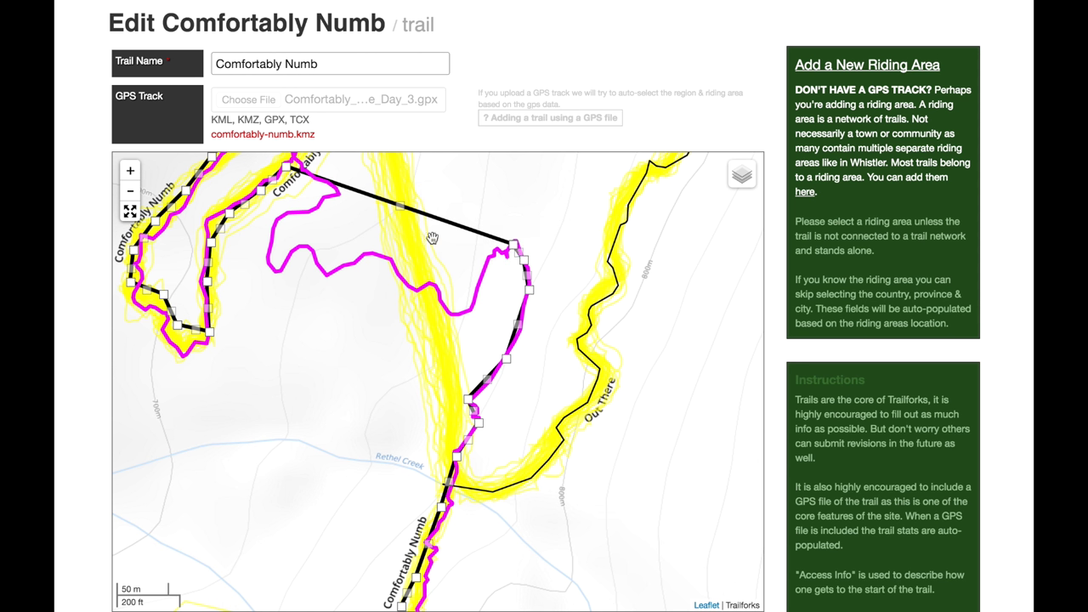
pyautogui.moveTo(405, 202); pyautogui.dragTo(497, 252)
pyautogui.moveTo(391, 216); pyautogui.dragTo(483, 281)
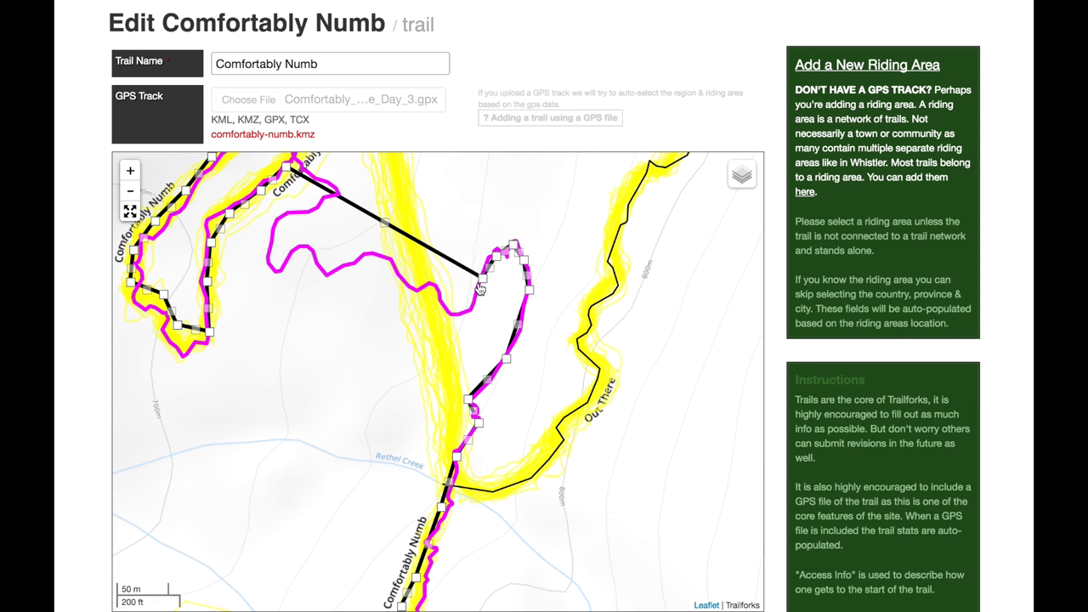
pyautogui.moveTo(387, 225); pyautogui.dragTo(474, 309)
pyautogui.moveTo(386, 244); pyautogui.dragTo(457, 315)
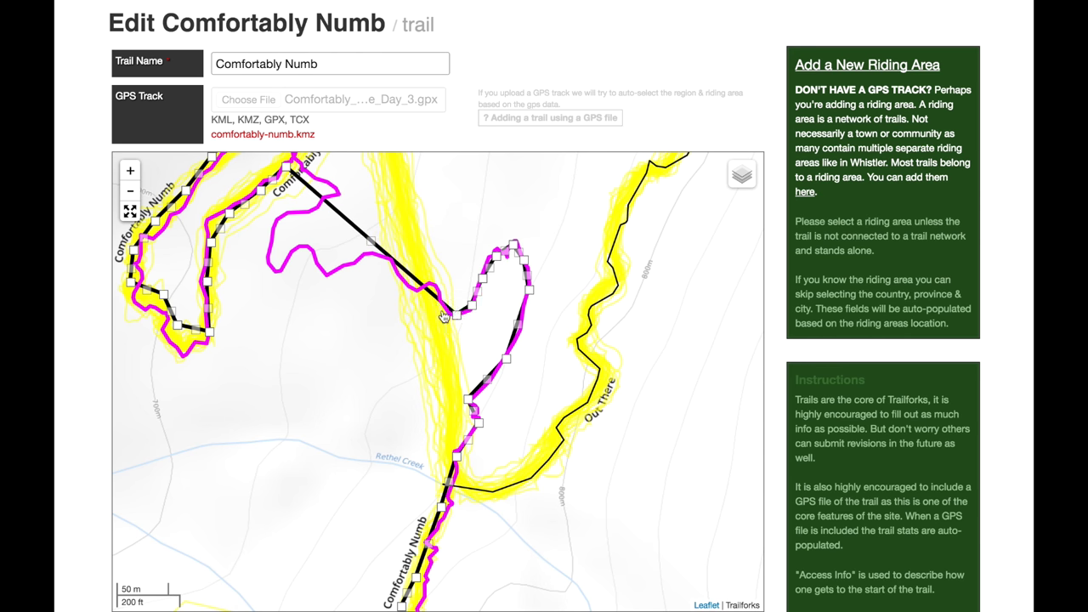
# - Reroute the track from the loop's low bend westward across the wide yellow heatmap band, placing points along the magenta GPX line
pyautogui.moveTo(374, 245); pyautogui.dragTo(443, 303)
pyautogui.moveTo(368, 241); pyautogui.dragTo(429, 284)
pyautogui.scroll(2, 359, 233)
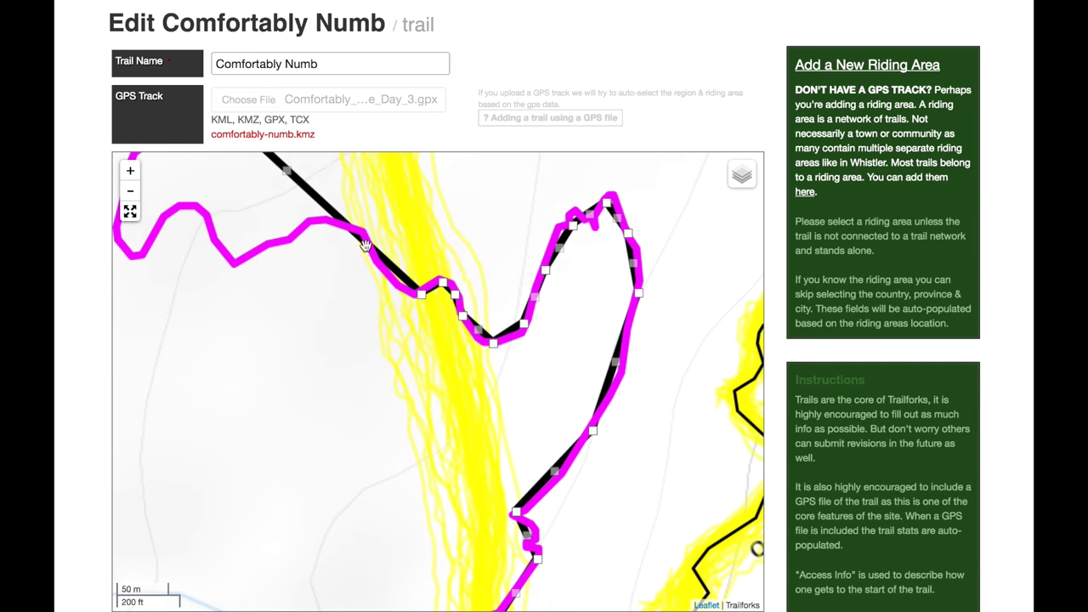
# - Continue the track west through the remaining GPX bends and north to the Comfortably Numb hairpin, adding points along the magenta line
pyautogui.scroll(-1, 370, 243)
pyautogui.moveTo(370, 244); pyautogui.dragTo(322, 325)
pyautogui.moveTo(268, 264); pyautogui.dragTo(269, 342)
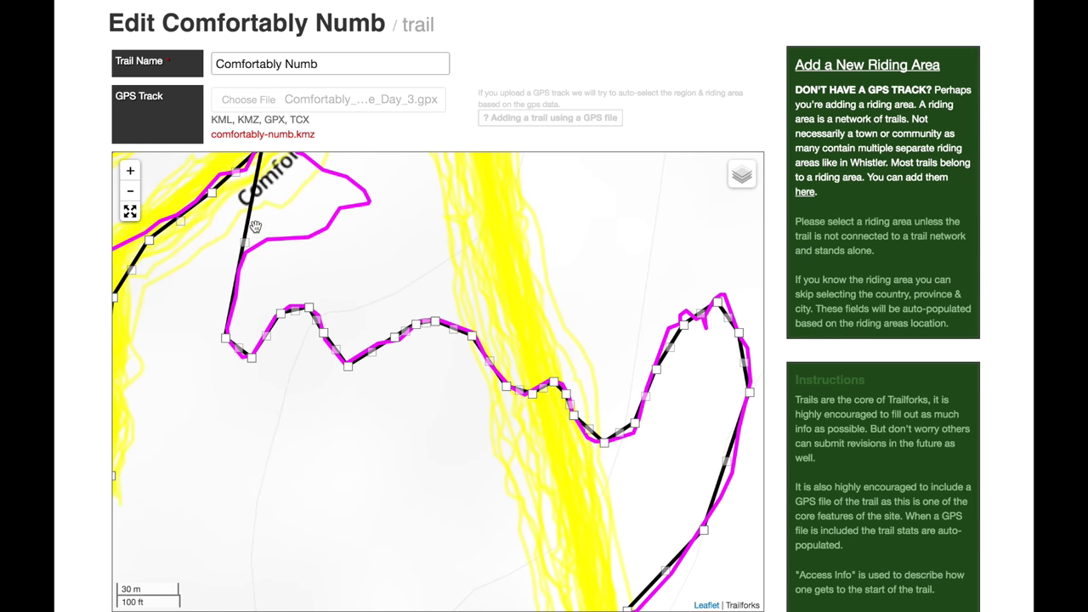
pyautogui.moveTo(320, 180); pyautogui.dragTo(274, 279)
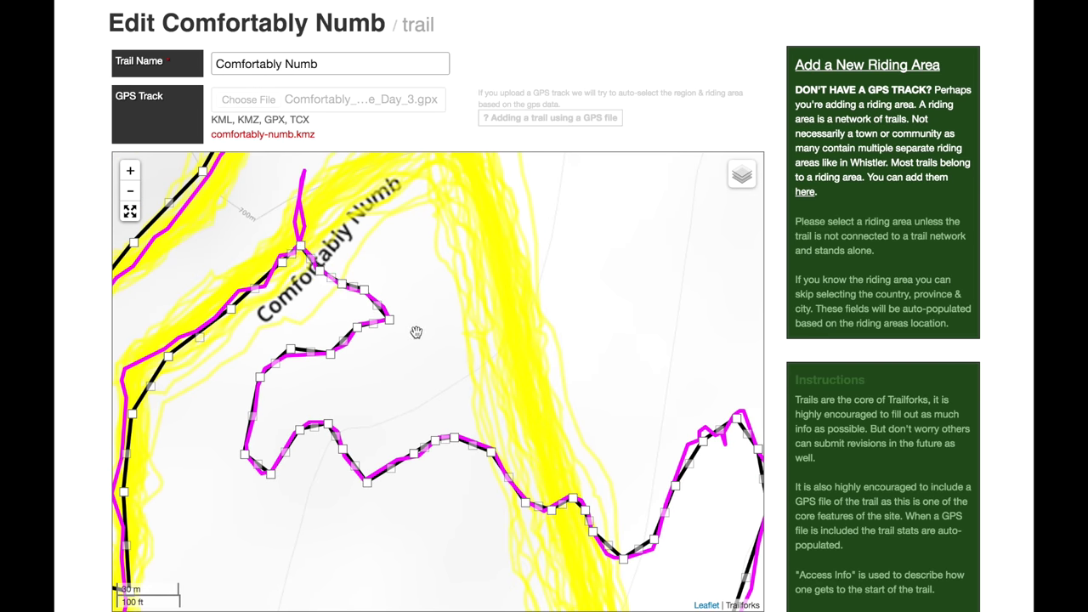
# - Add the edit note "Adding new section that avoids the road" and submit the Comfortably Numb trail edit
pyautogui.scroll(-2, 415, 332)
pyautogui.scroll(-3, 417, 339)
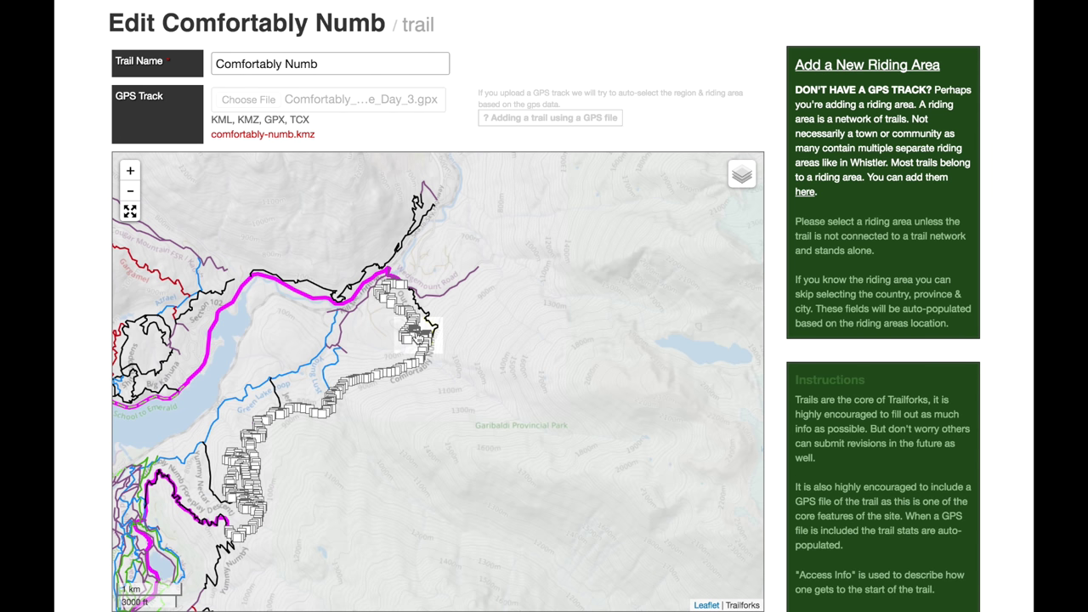
pyautogui.scroll(4, 417, 337)
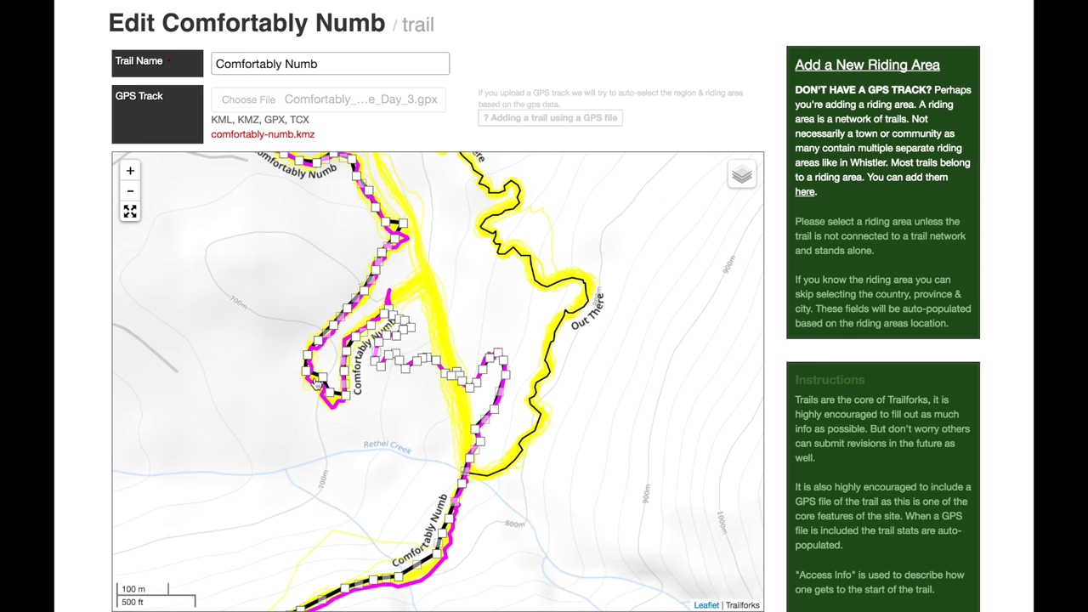
pyautogui.moveTo(237, 401); pyautogui.dragTo(264, 340)
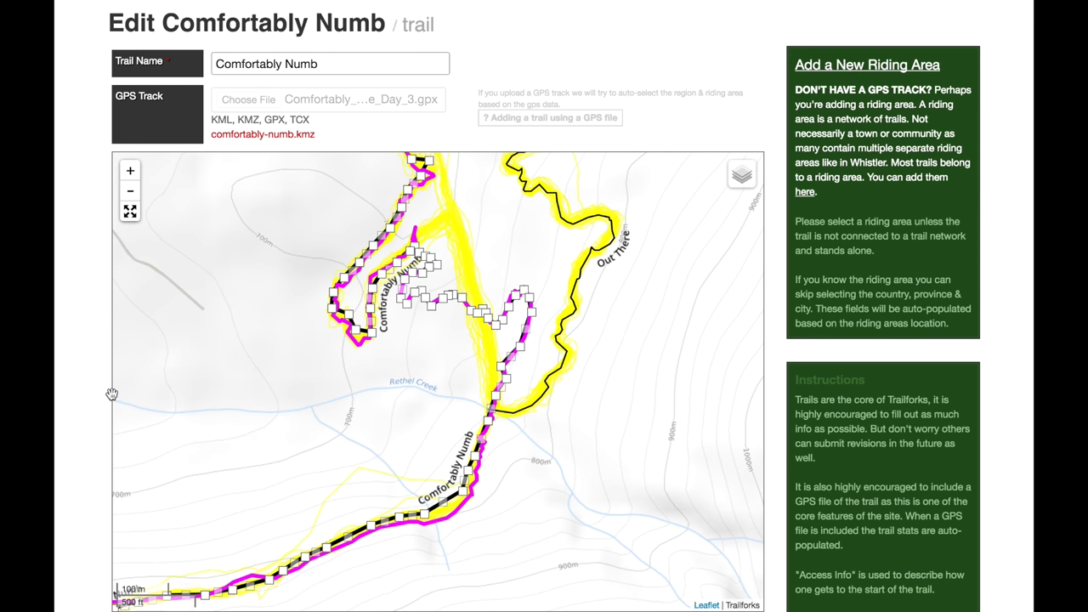
pyautogui.scroll(-3, 101, 392)
pyautogui.scroll(-10, 101, 392)
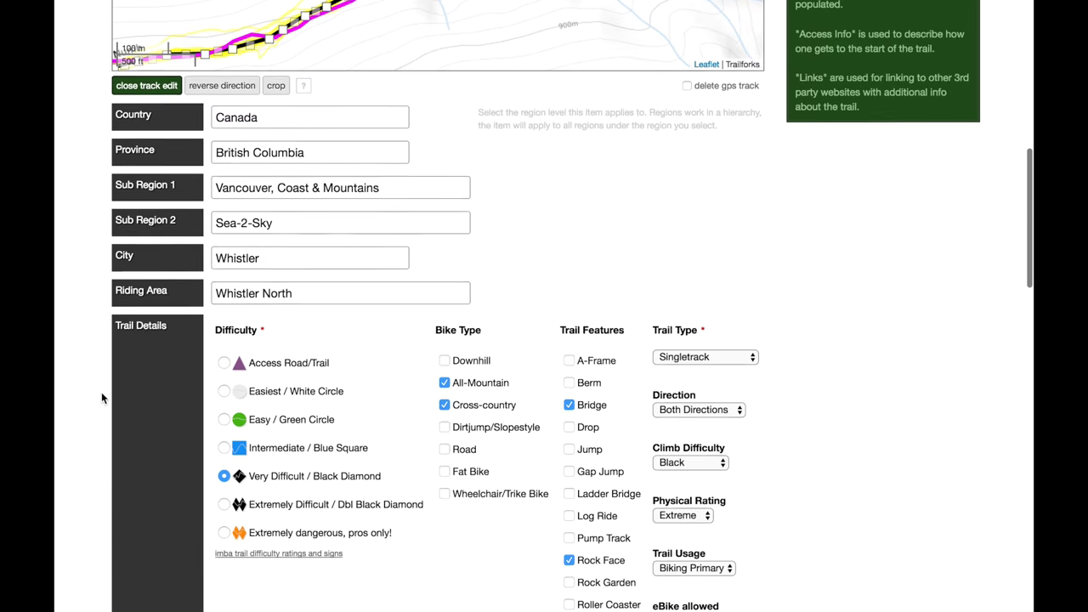
pyautogui.scroll(-10, 101, 395)
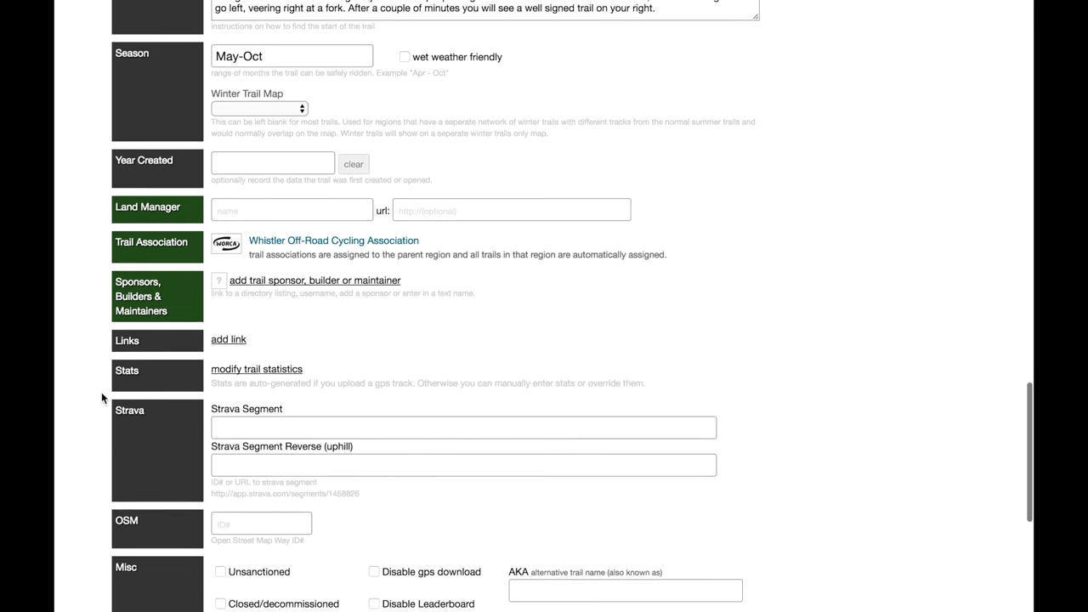
pyautogui.click(273, 441)
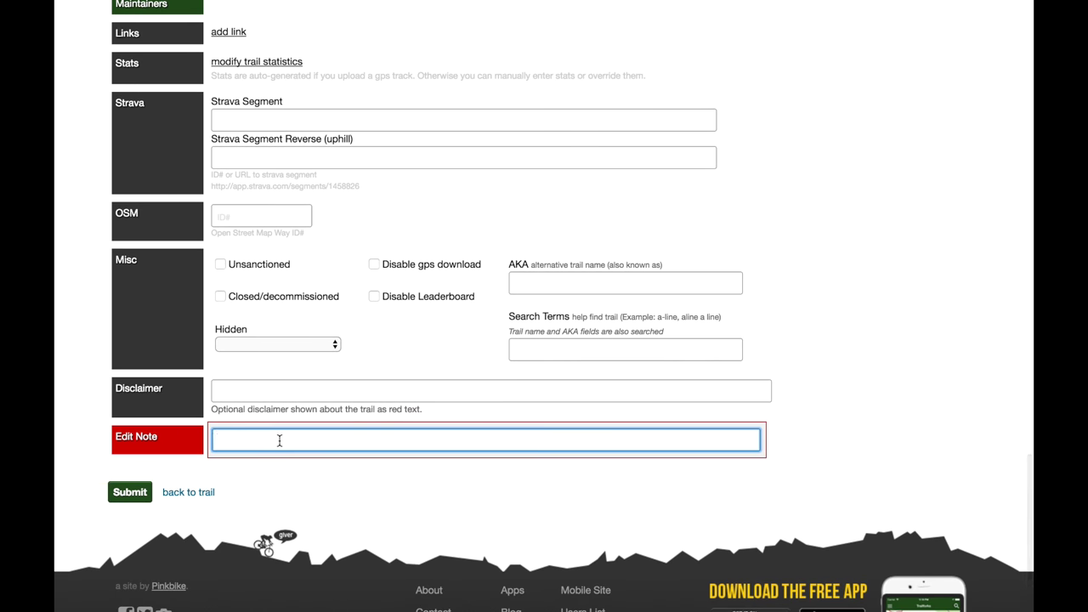
pyautogui.write('Add')
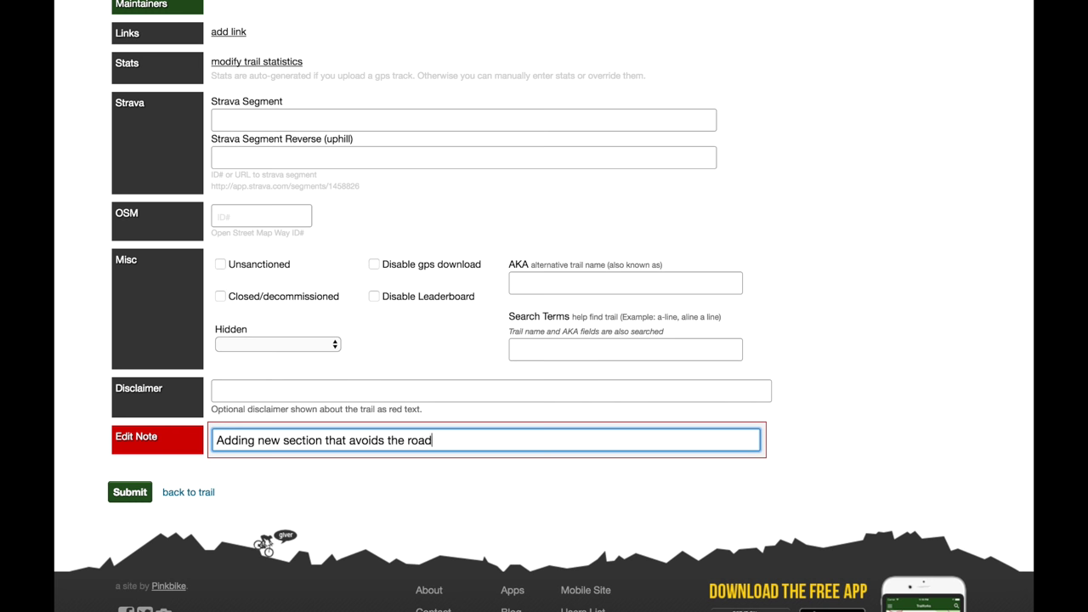
pyautogui.click(129, 493)
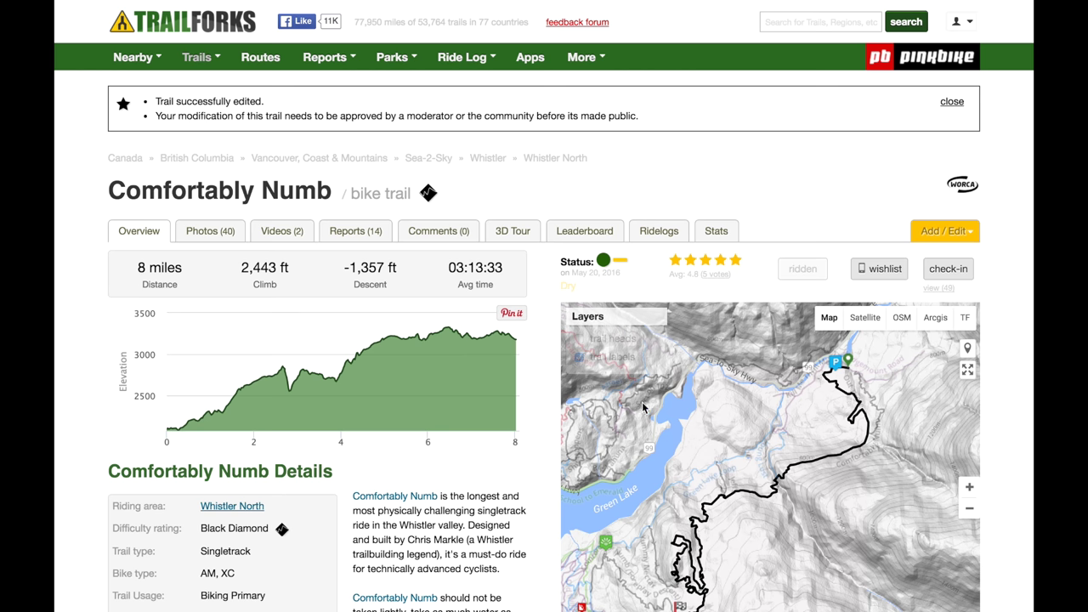
pyautogui.scroll(-5, 644, 408)
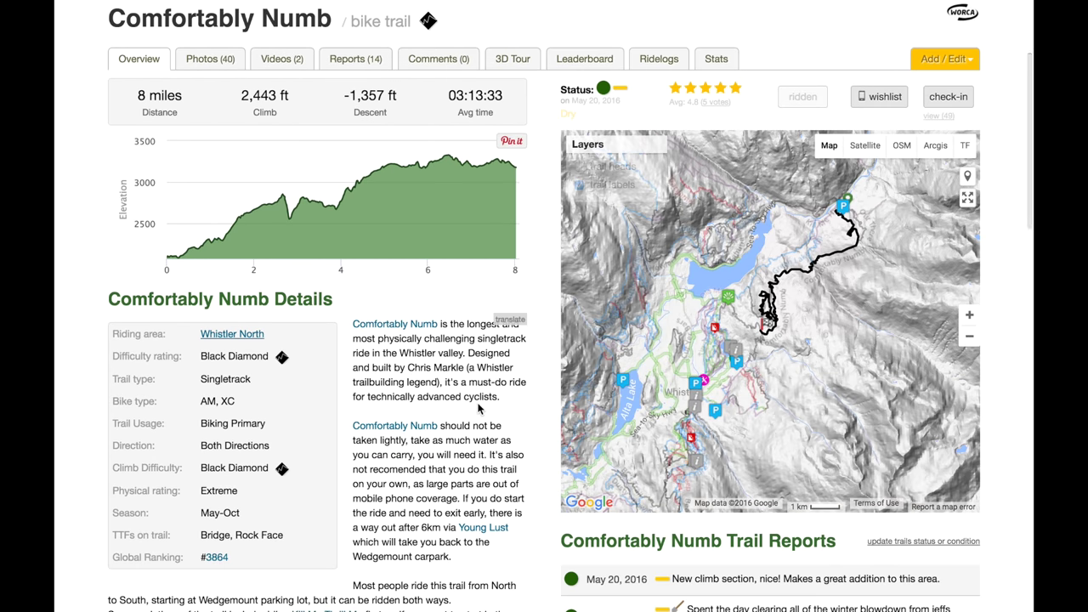
pyautogui.scroll(3, 478, 408)
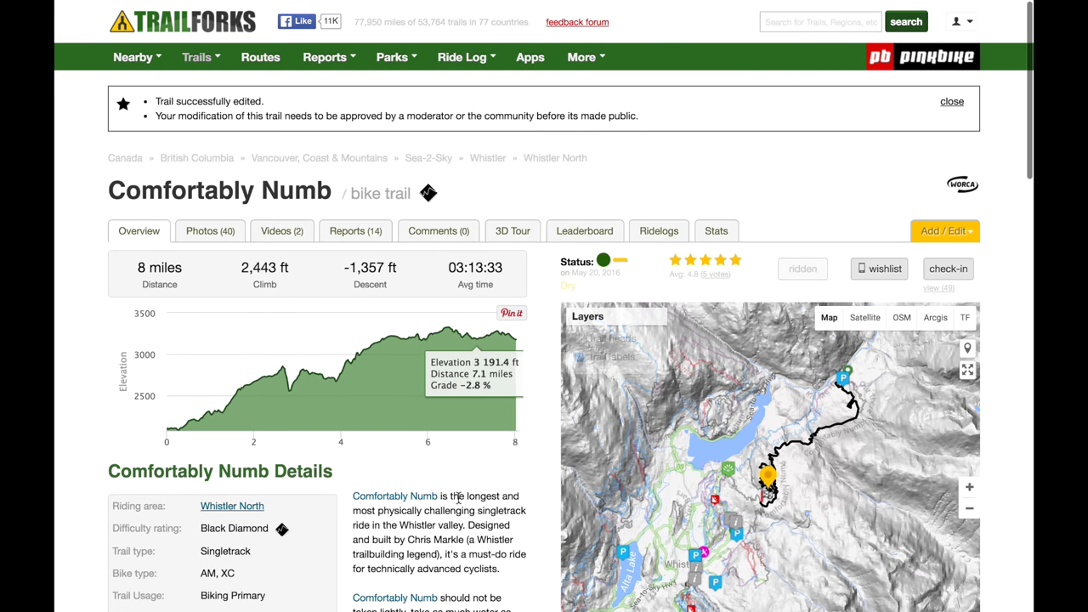
pyautogui.scroll(-5, 458, 498)
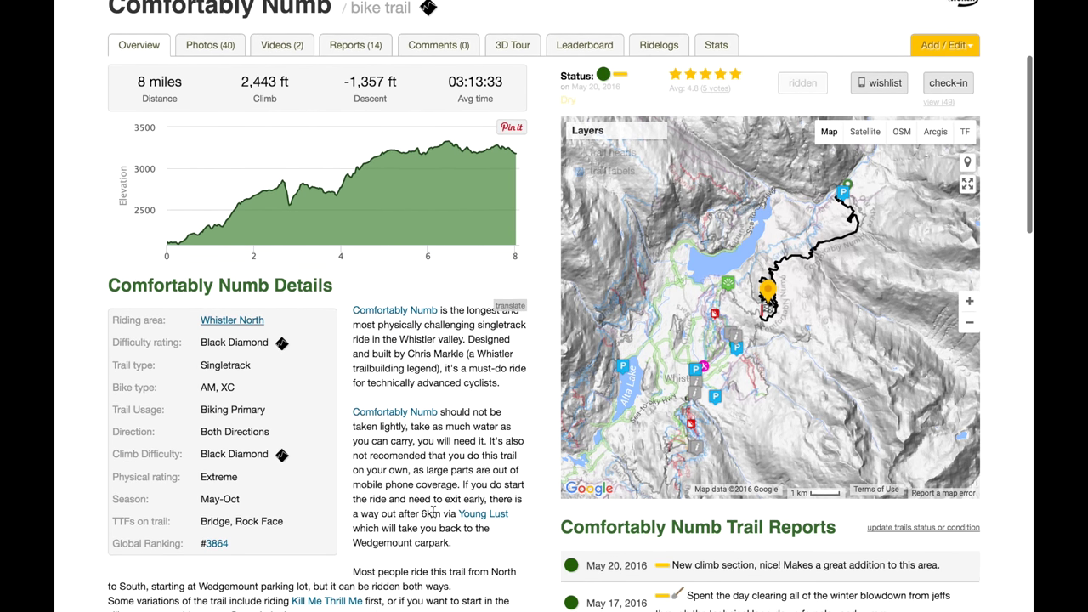
pyautogui.scroll(3, 433, 511)
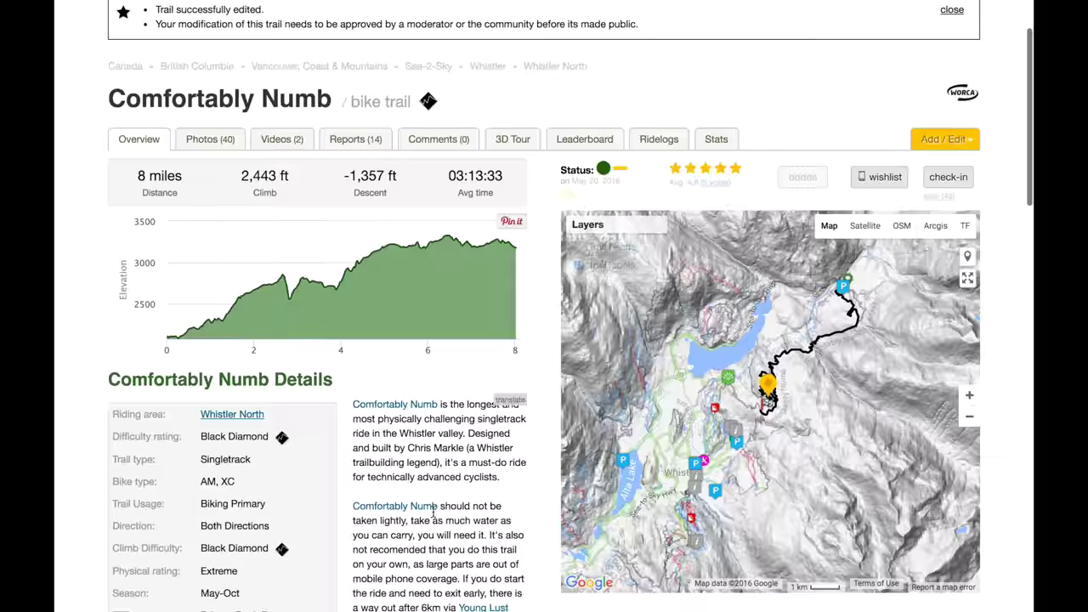